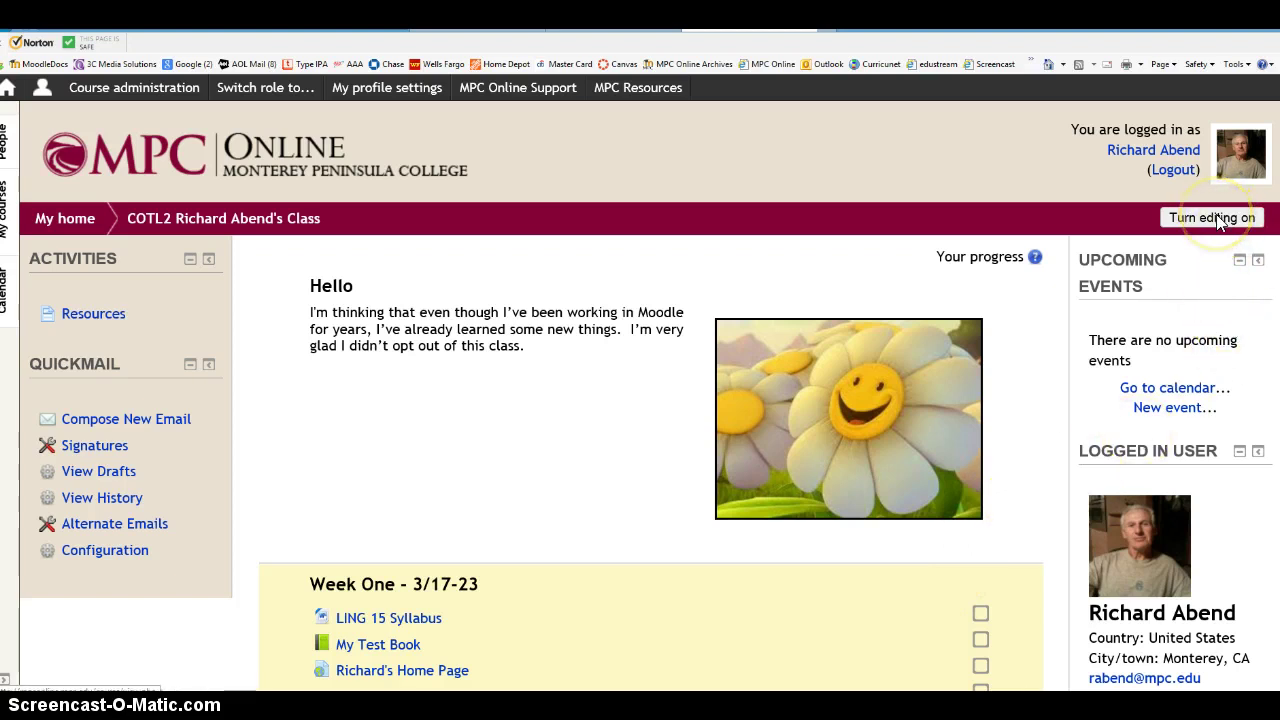
Step: Turn on course editing and scroll down to the Week One section
click(1219, 222)
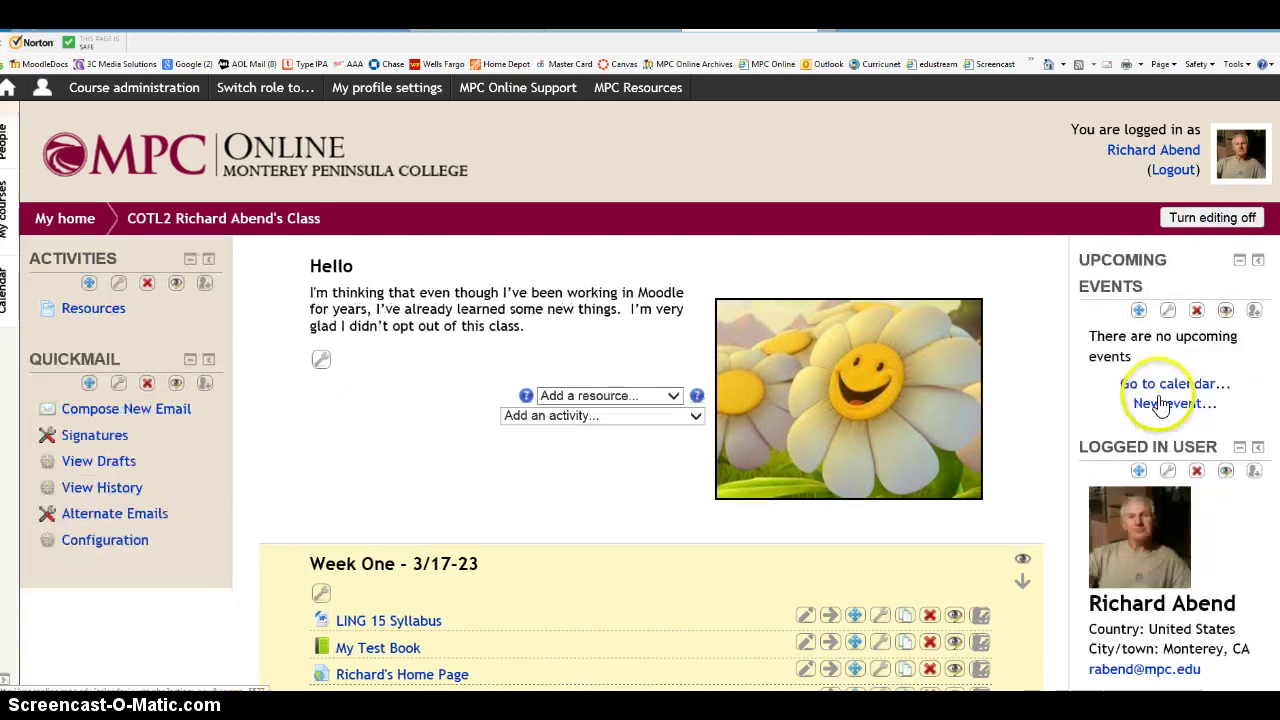
scroll(980, 382, down, 3)
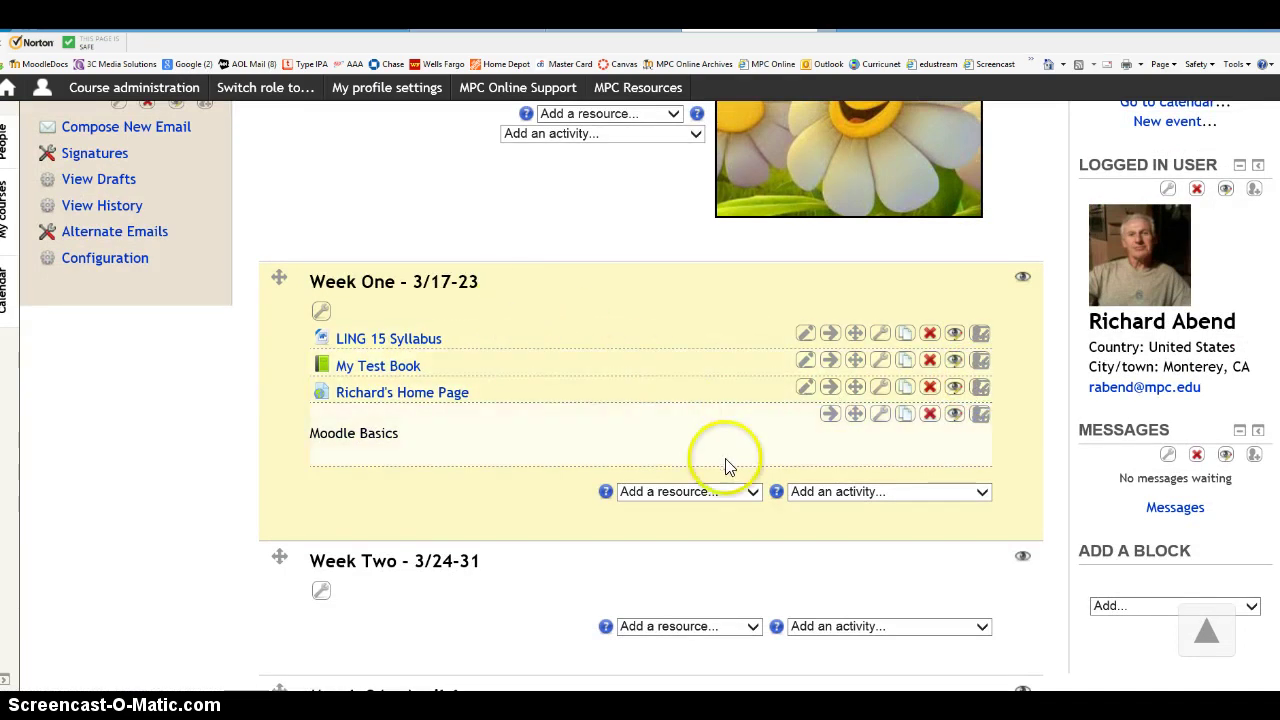
Step: Add a Page resource to Week One and name it 'My video'
click(754, 492)
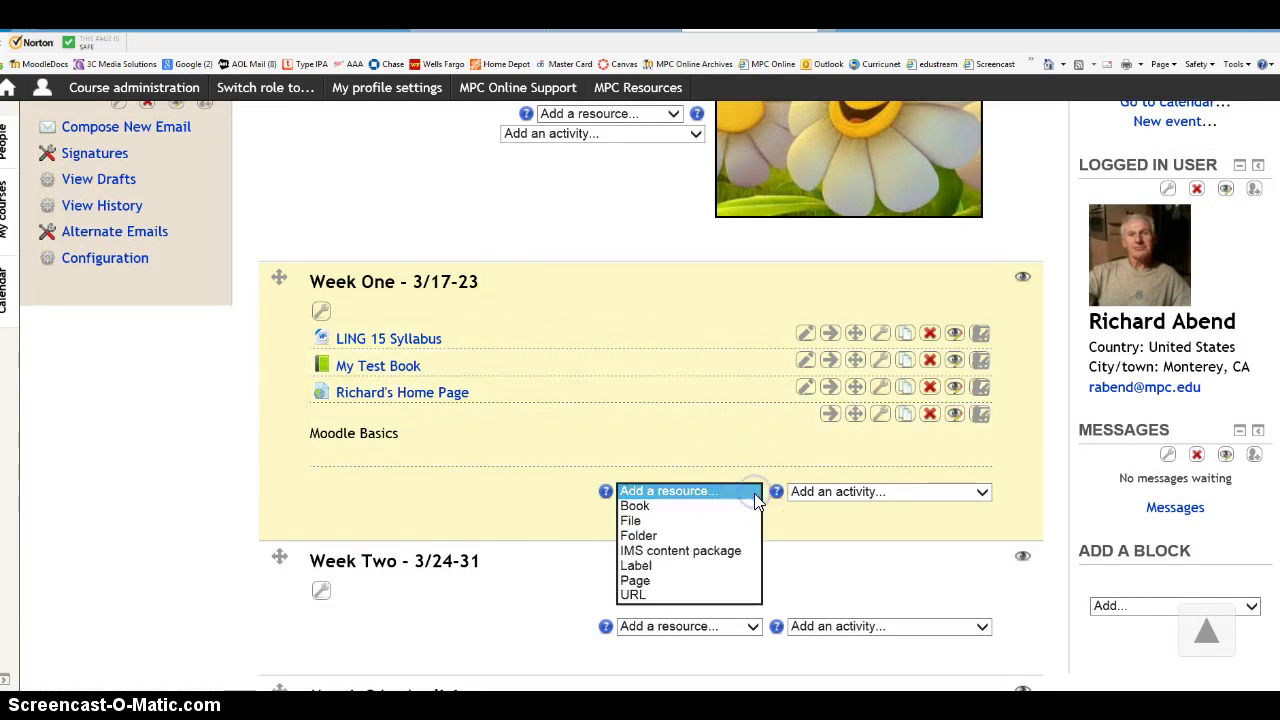
click(735, 581)
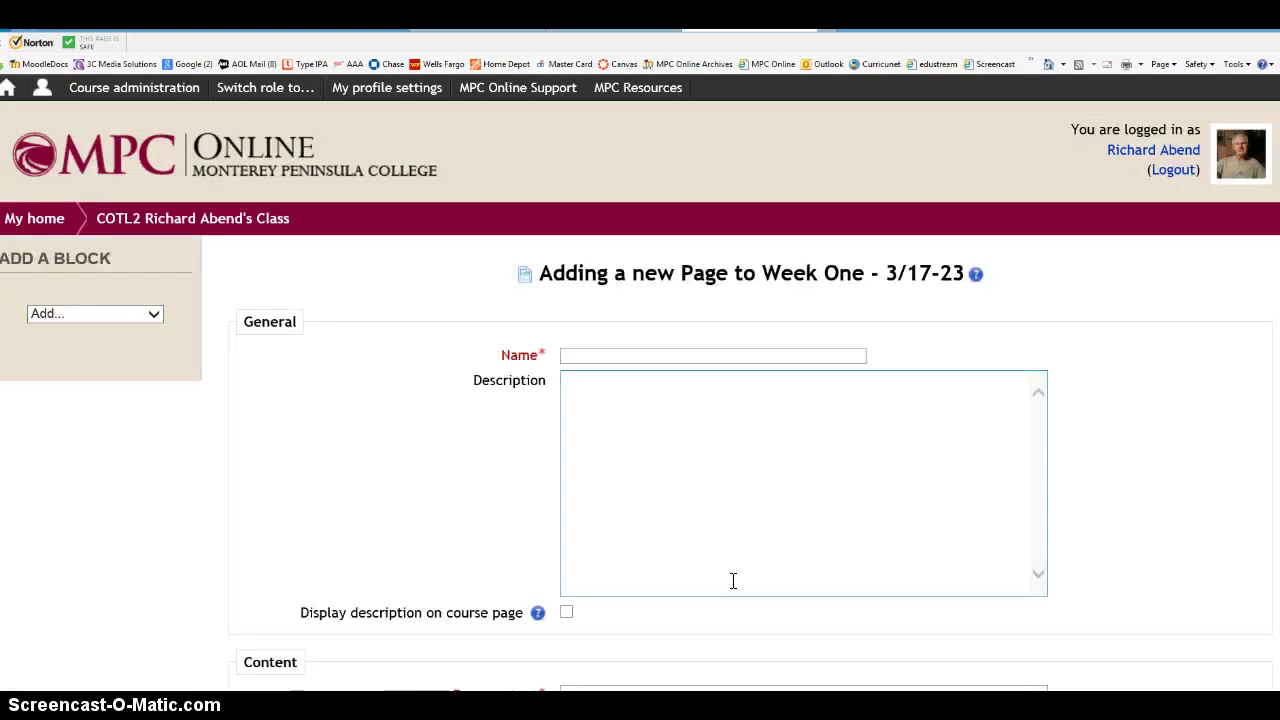
click(599, 356)
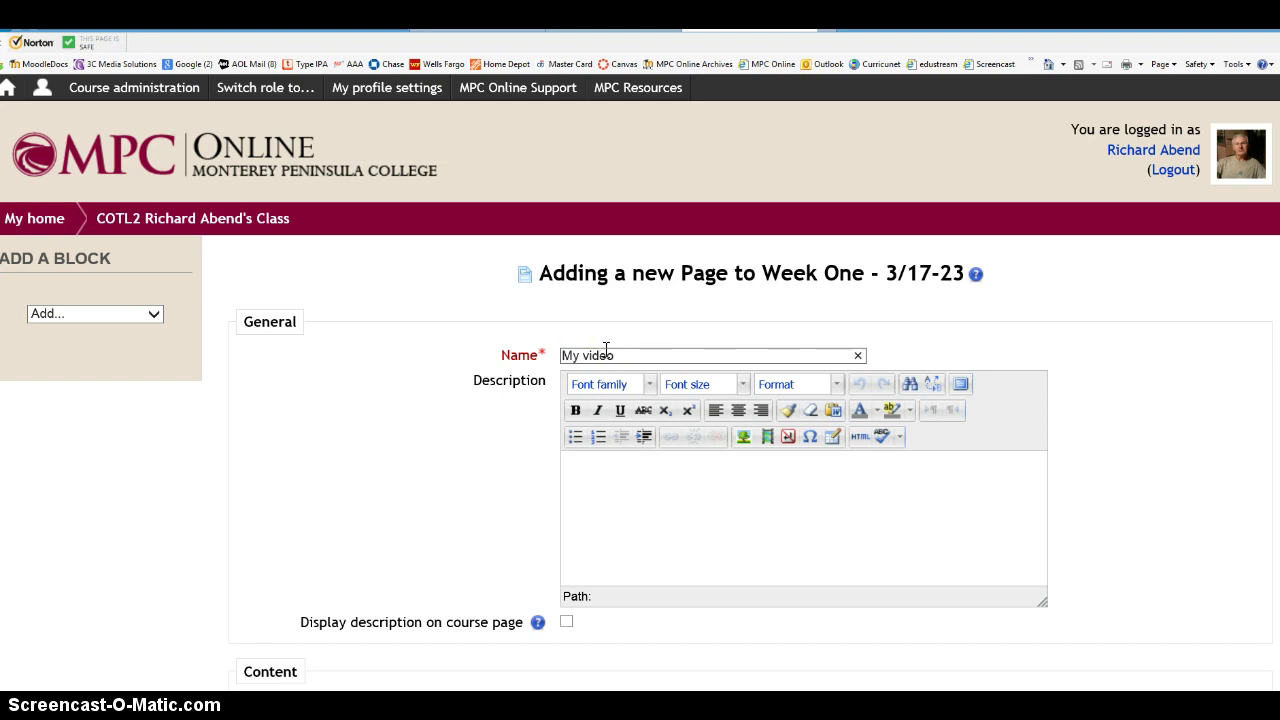
text(My video)
Step: Place the cursor in the empty Page content editor
scroll(627, 364, down, 1)
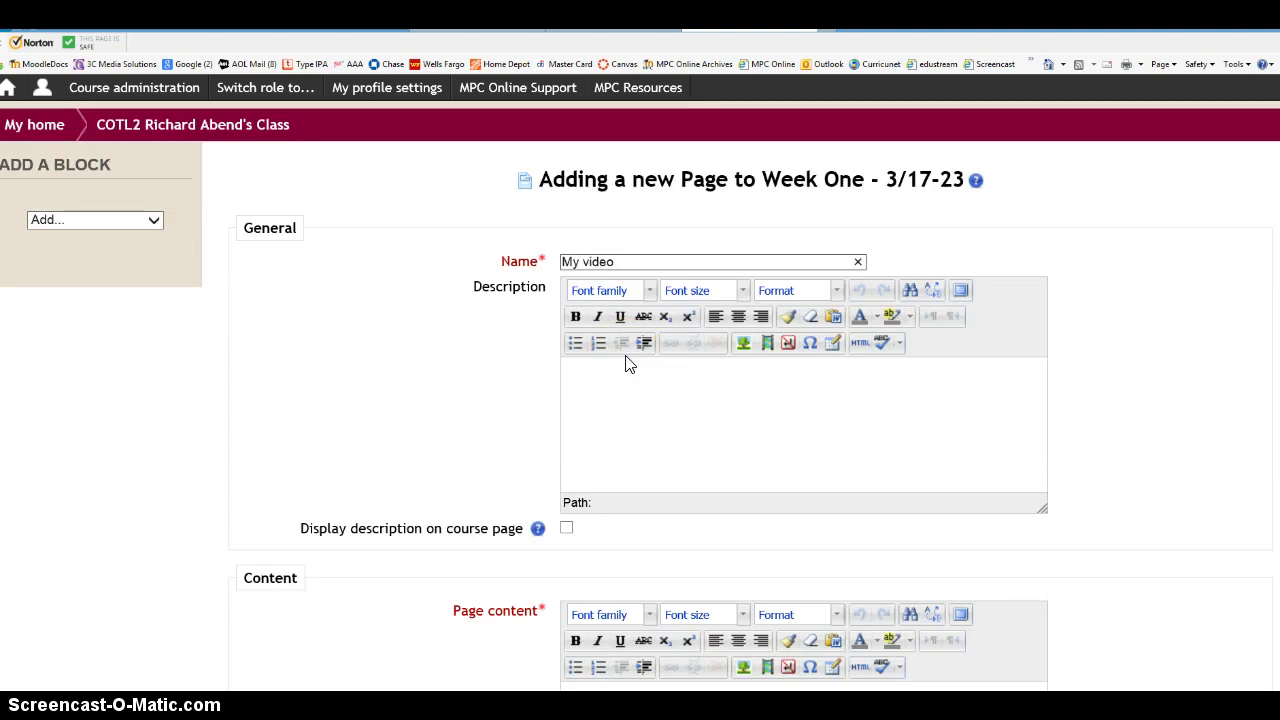
scroll(627, 364, down, 1)
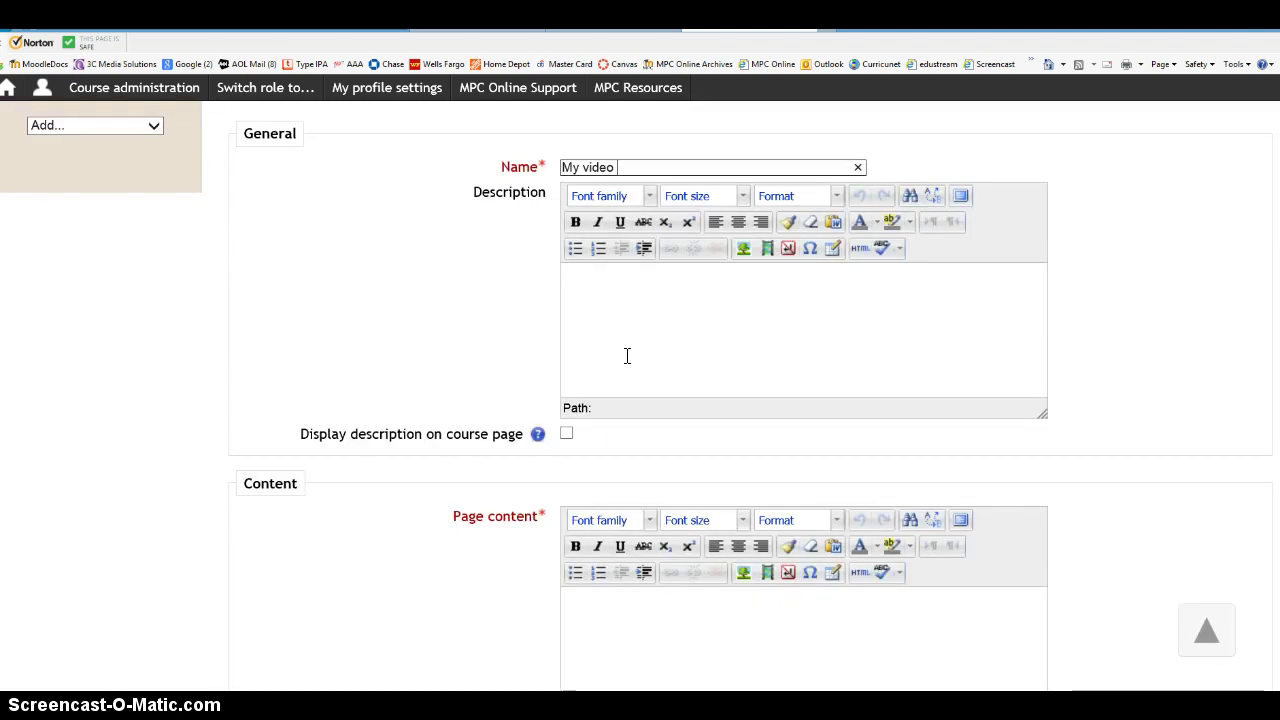
scroll(627, 355, down, 2)
scroll(627, 355, down, 1)
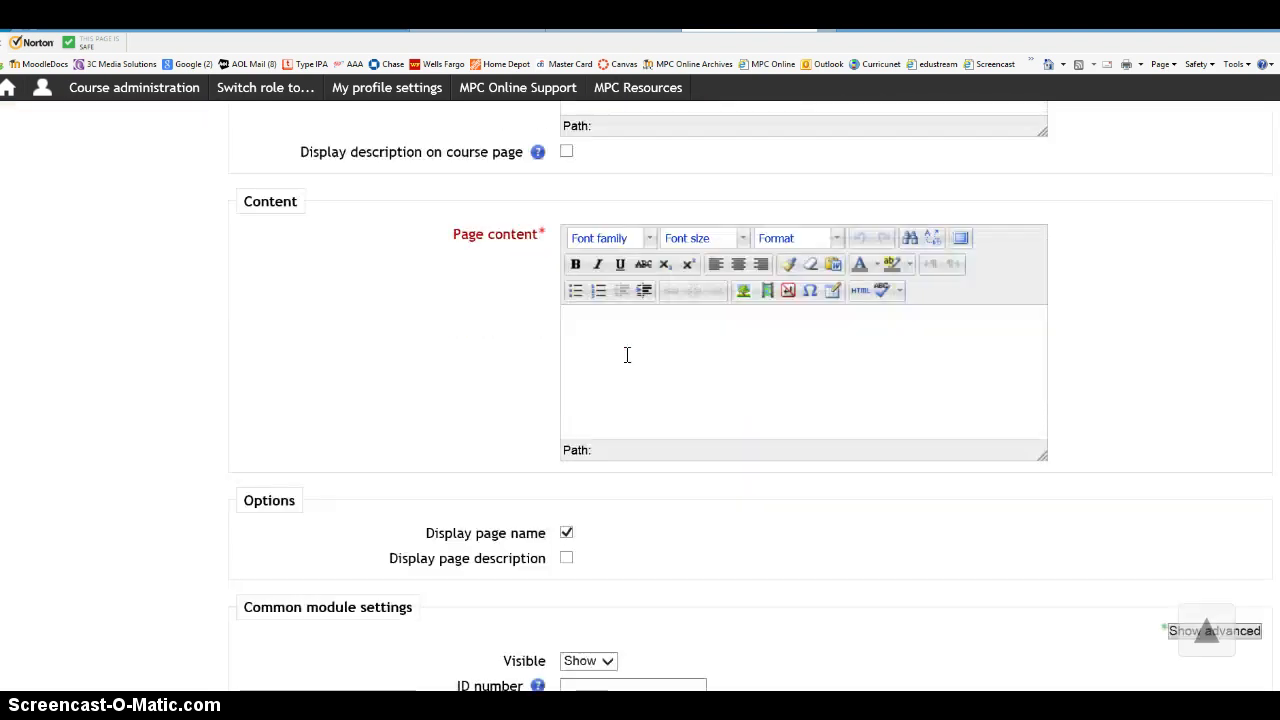
click(636, 340)
scroll(645, 336, up, 3)
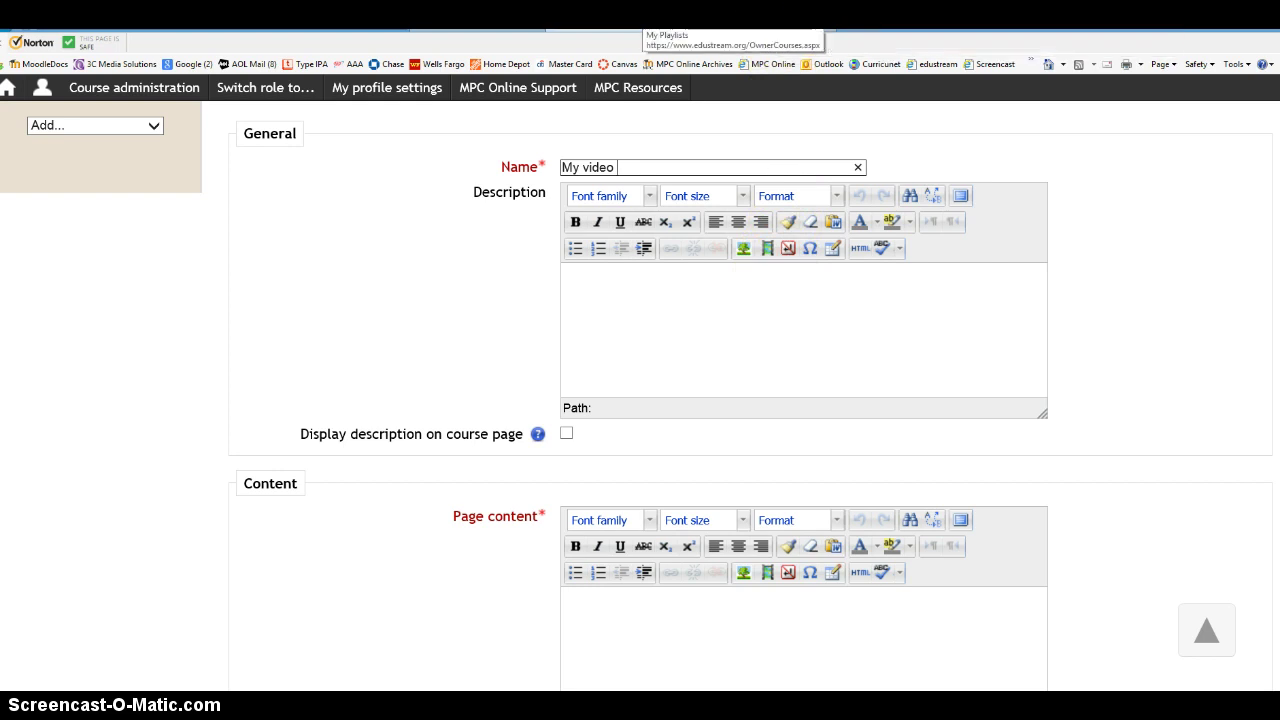
Step: In EduStream, open the INTRODUCTION video from the LING 10 playlist
click(614, 30)
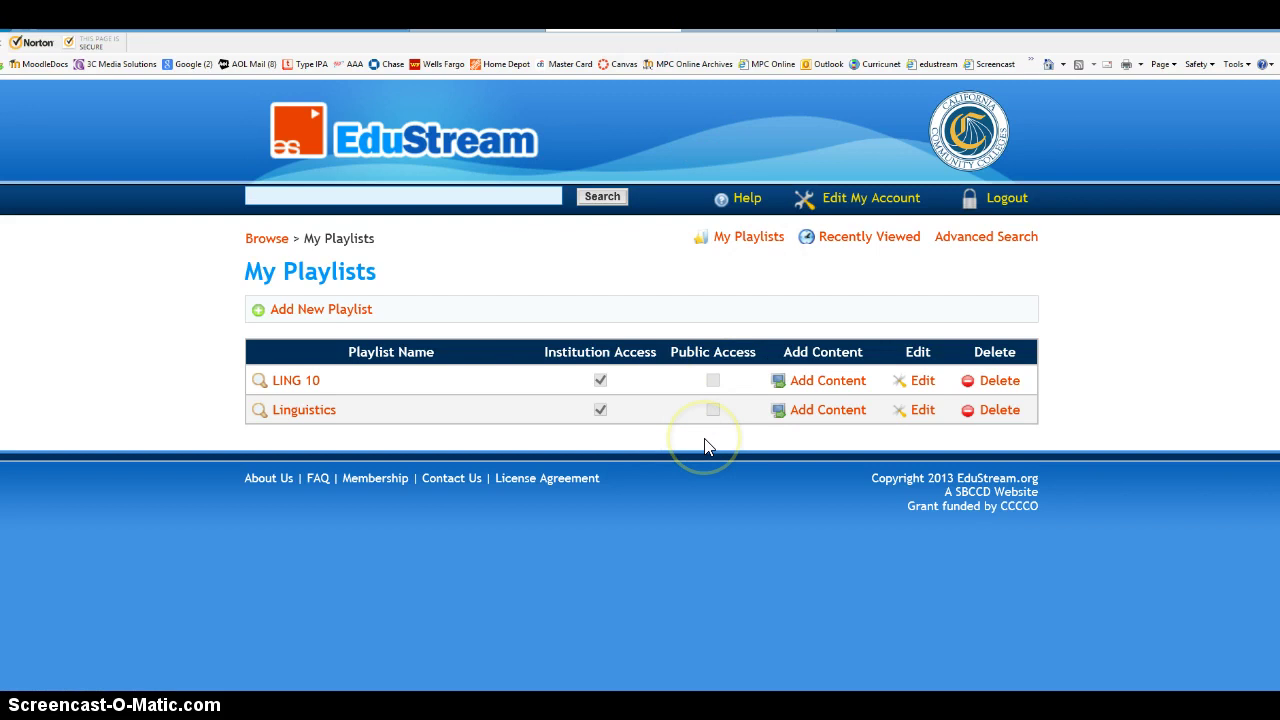
click(305, 385)
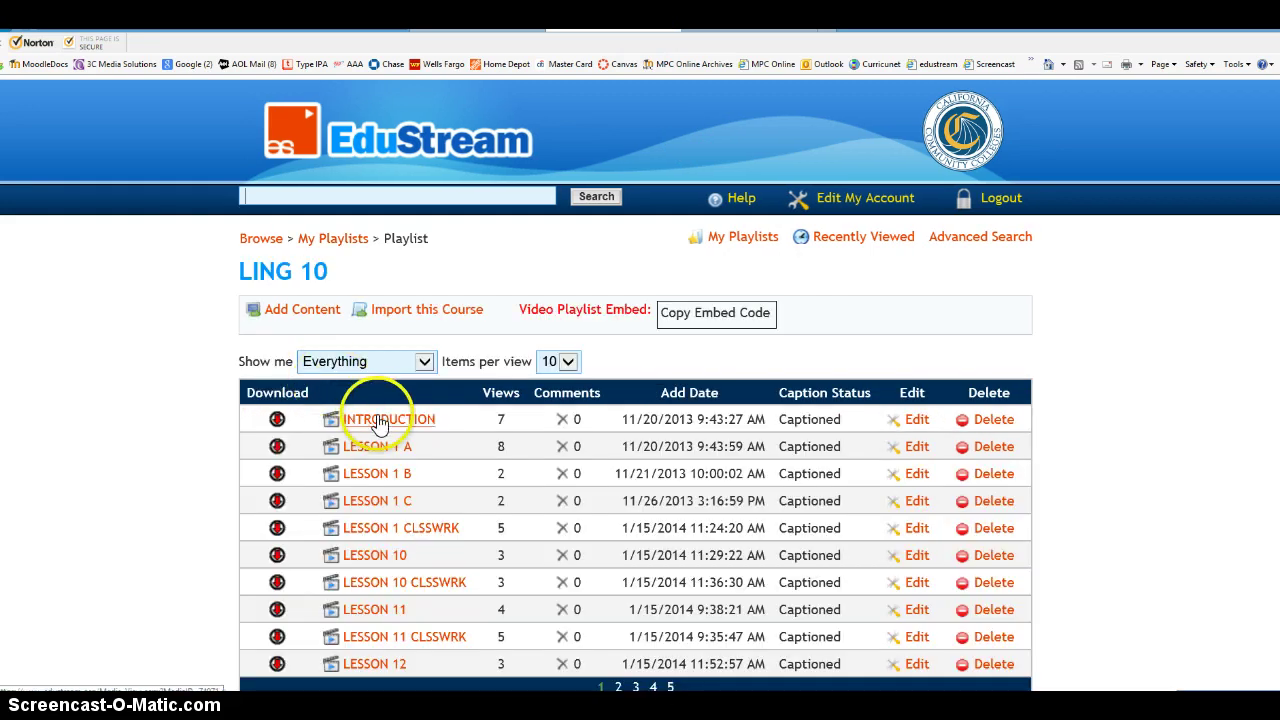
click(380, 423)
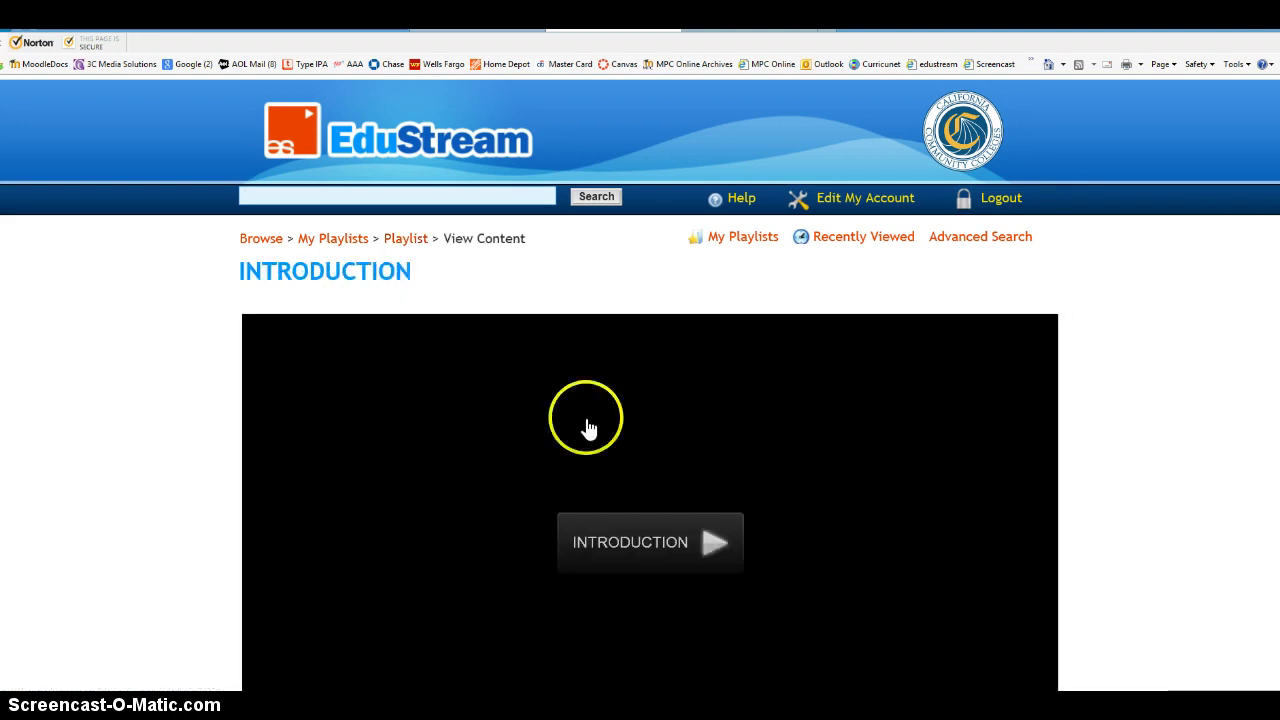
Step: Copy the INTRODUCTION video's embed code to the clipboard
scroll(714, 422, down, 2)
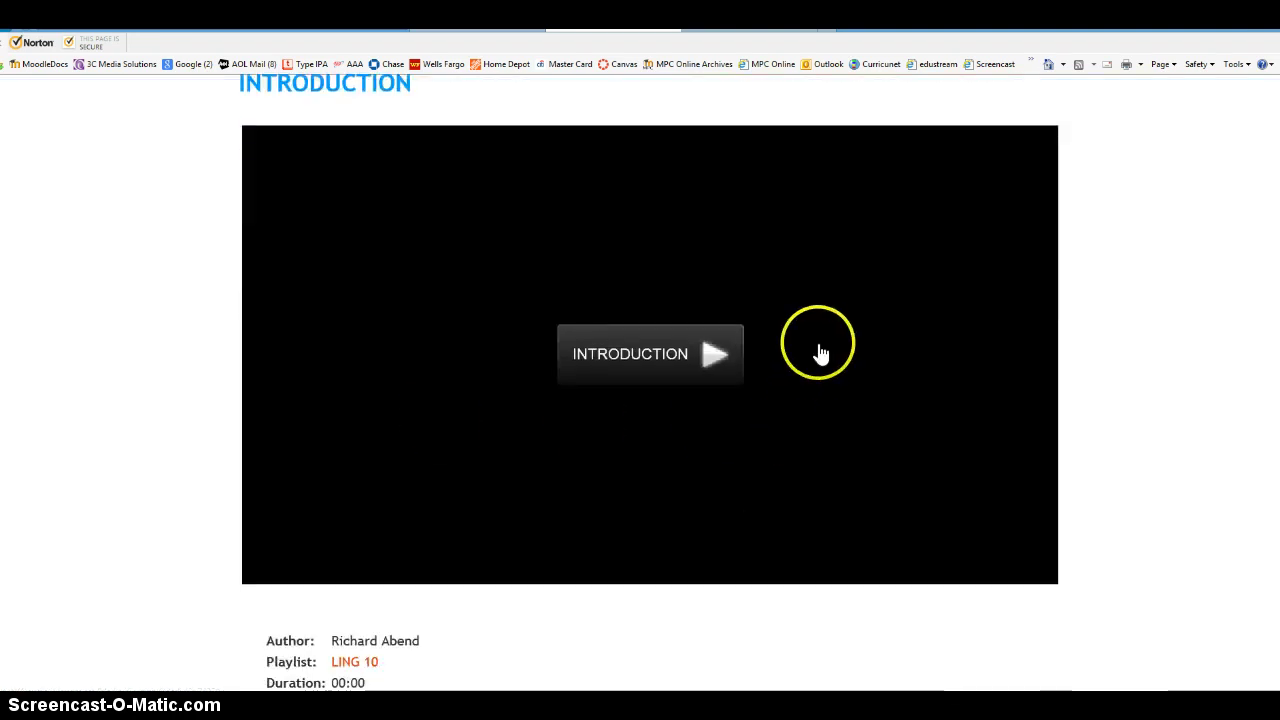
scroll(817, 349, down, 1)
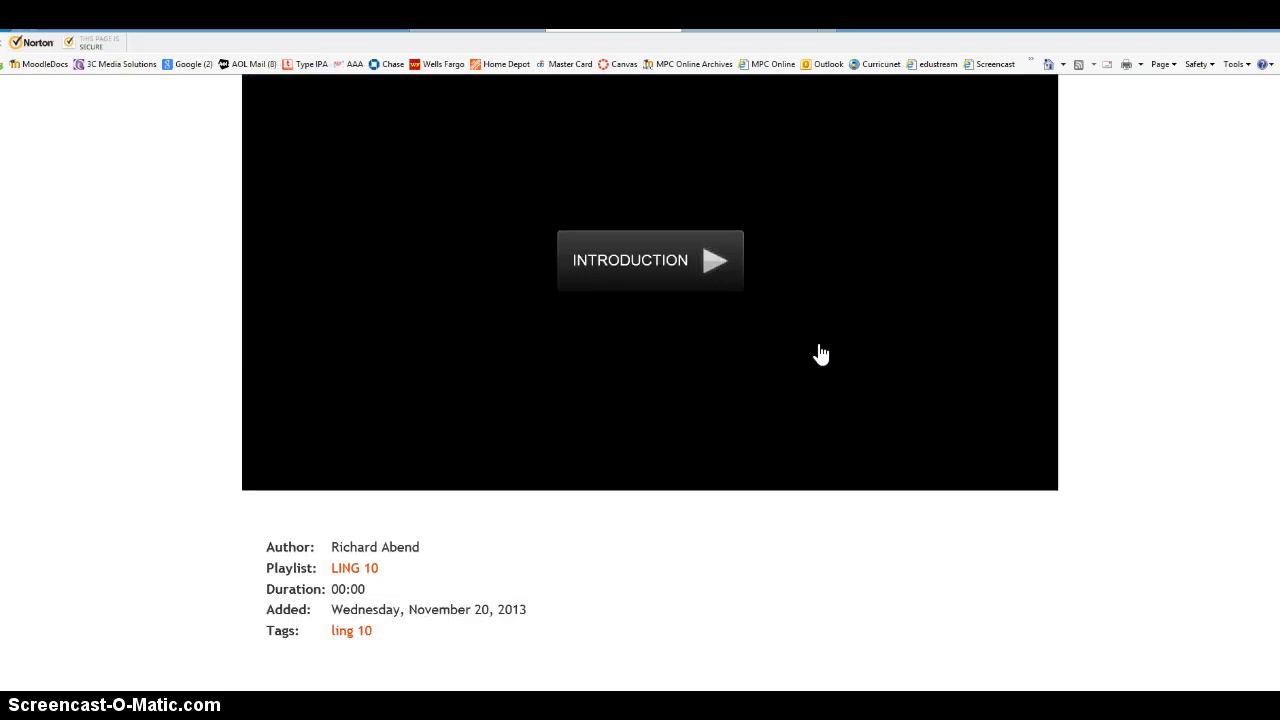
scroll(820, 353, down, 3)
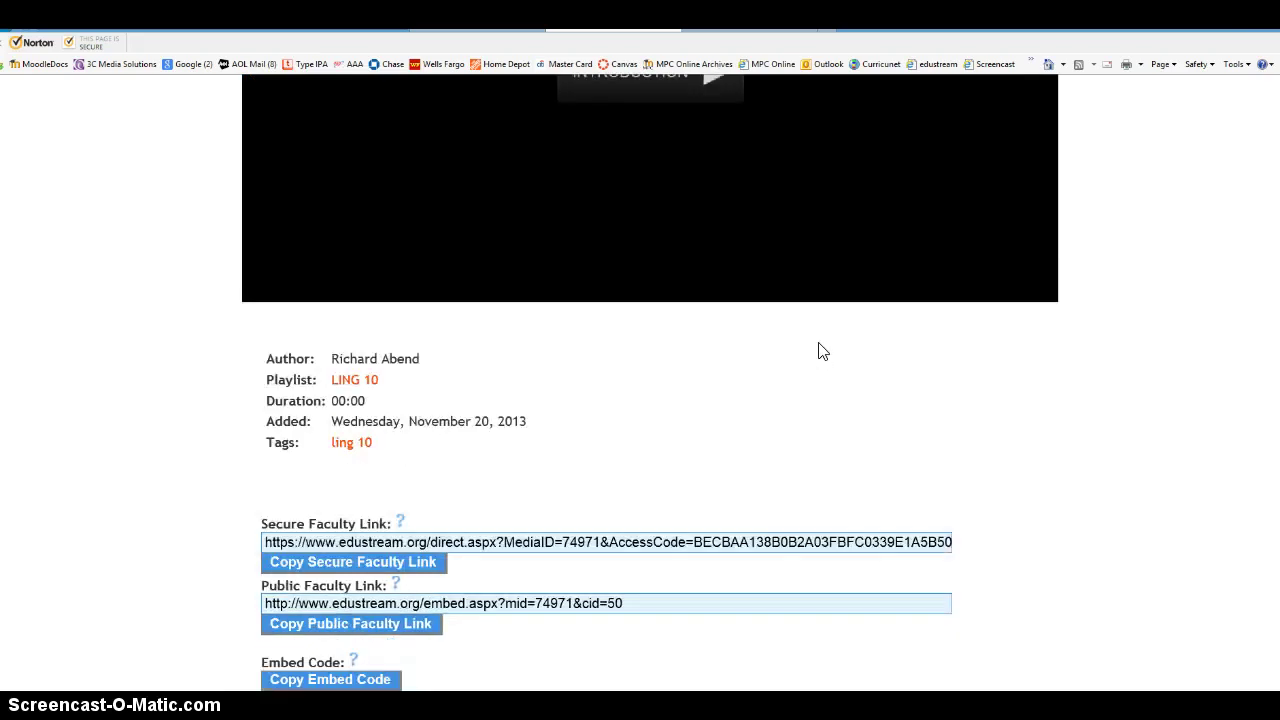
drag(826, 385, 378, 594)
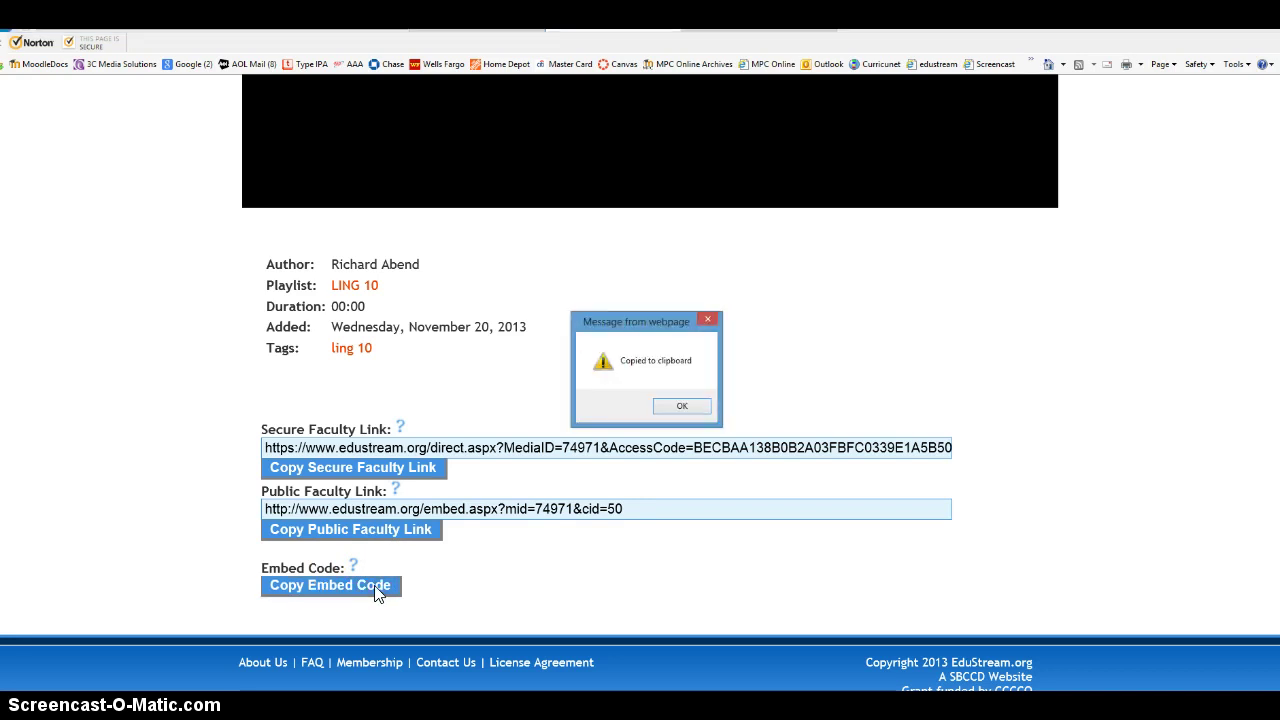
drag(378, 592, 615, 402)
Step: Dismiss the copy confirmation and return to the Moodle My video page form
click(671, 406)
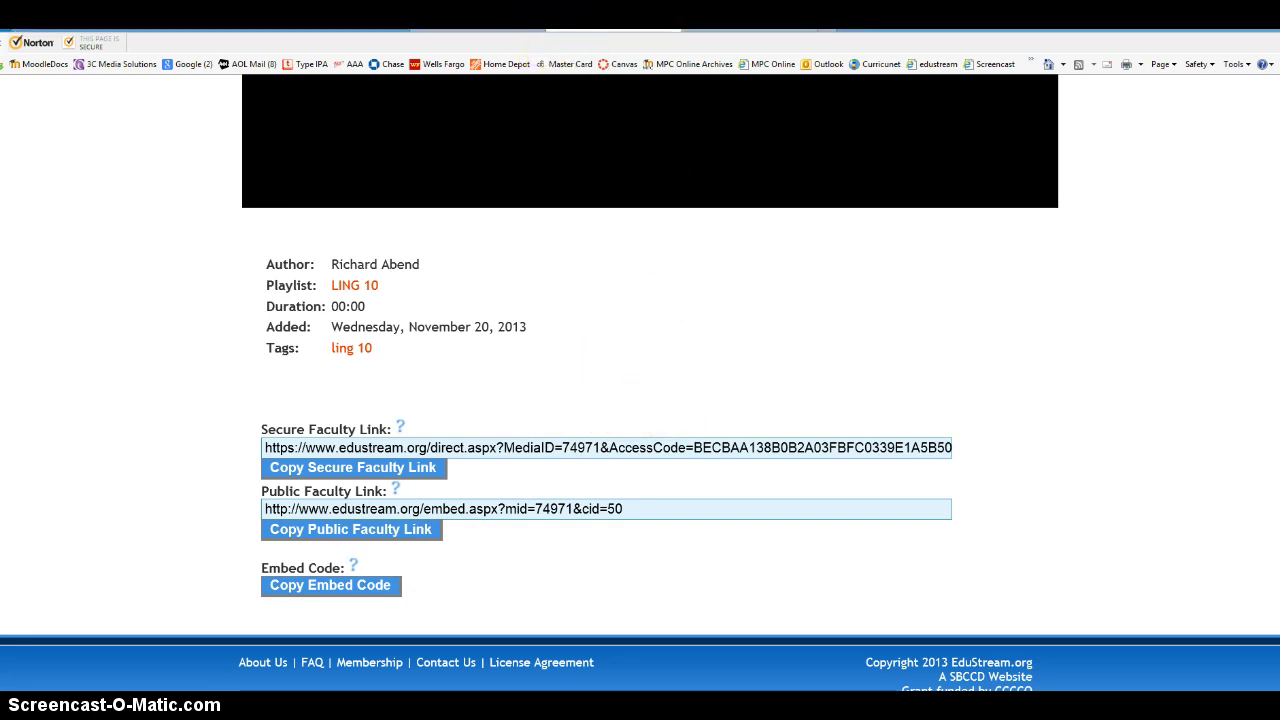
click(748, 20)
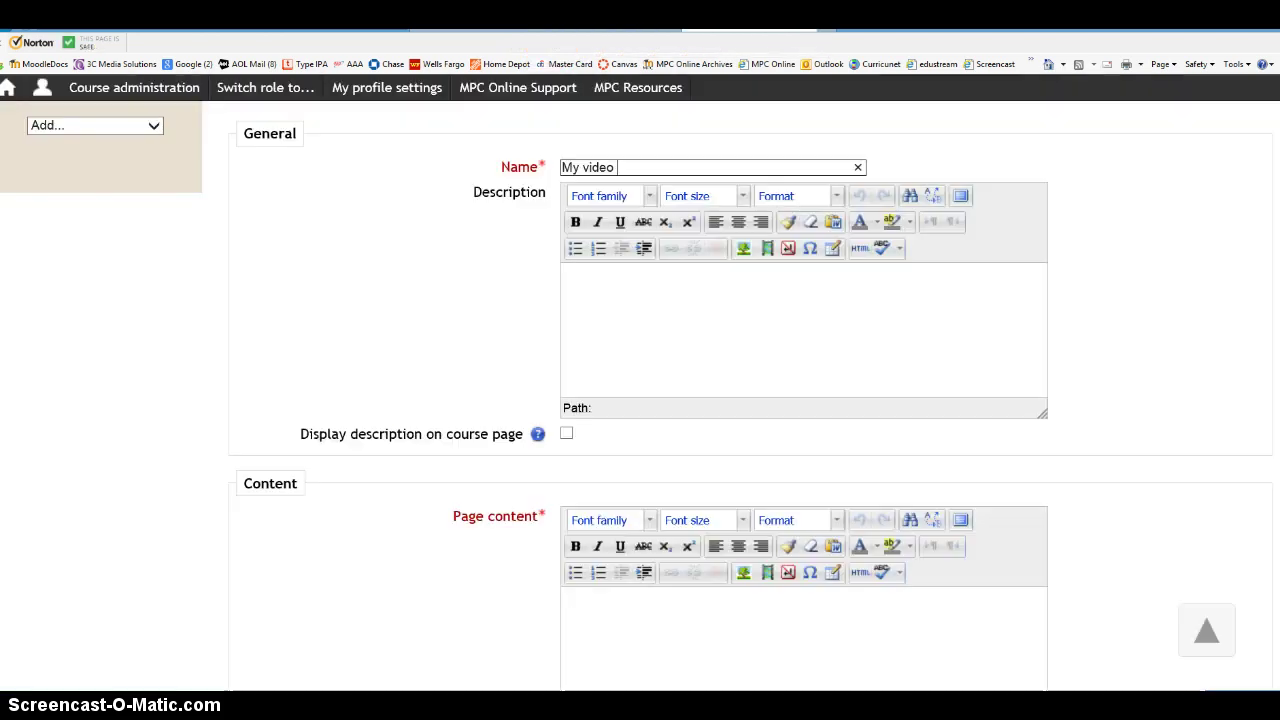
scroll(783, 316, down, 3)
scroll(783, 316, down, 1)
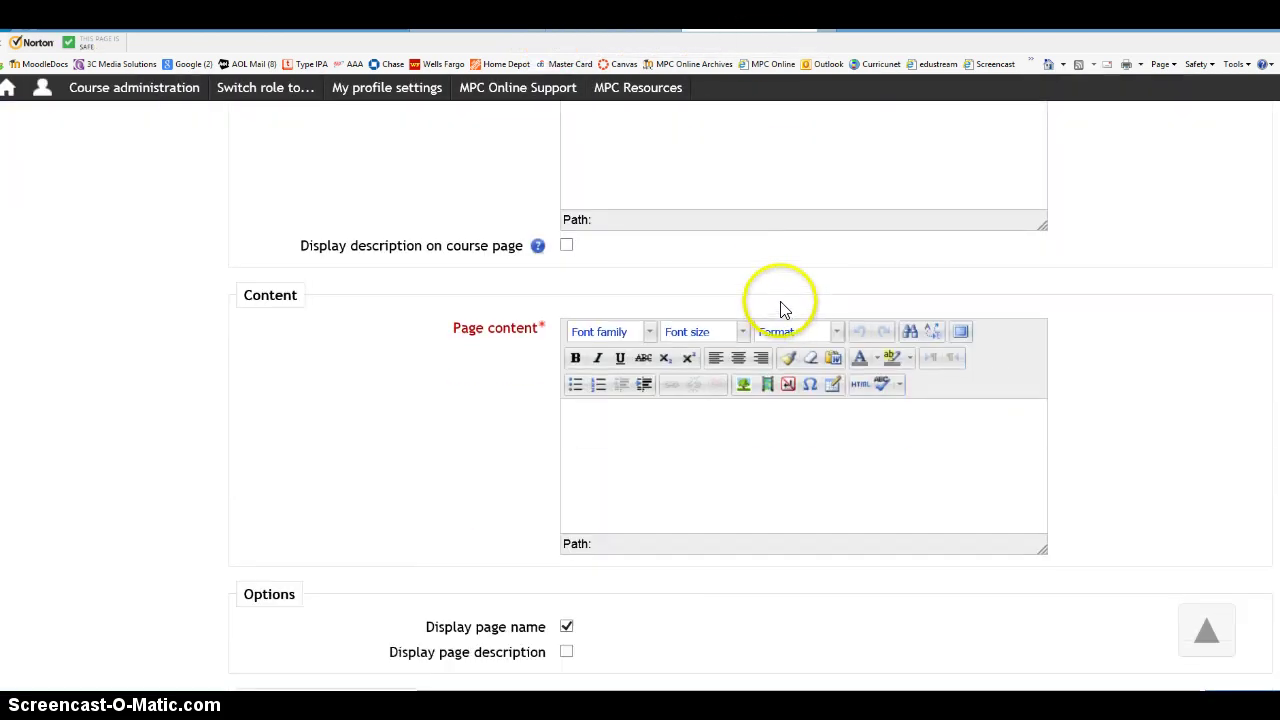
Step: Paste the EduStream iframe embed code into the page content's HTML source and apply it
click(861, 385)
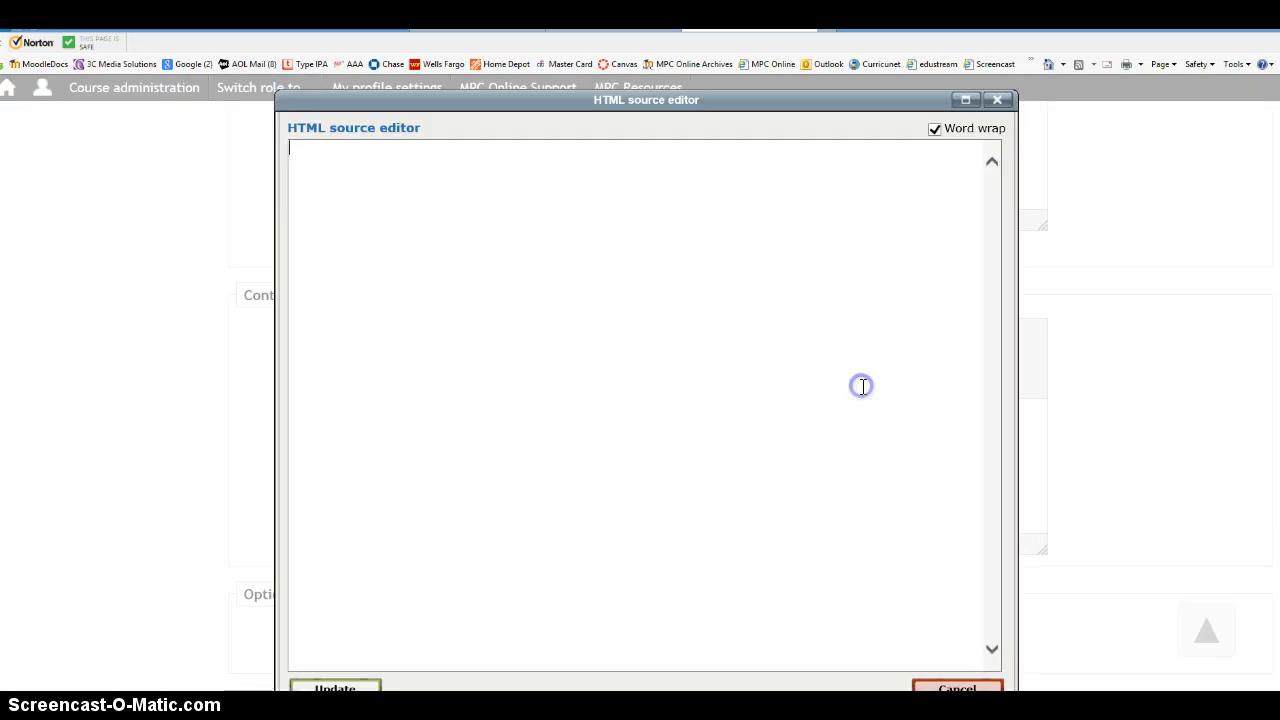
click(300, 150)
right_click(300, 152)
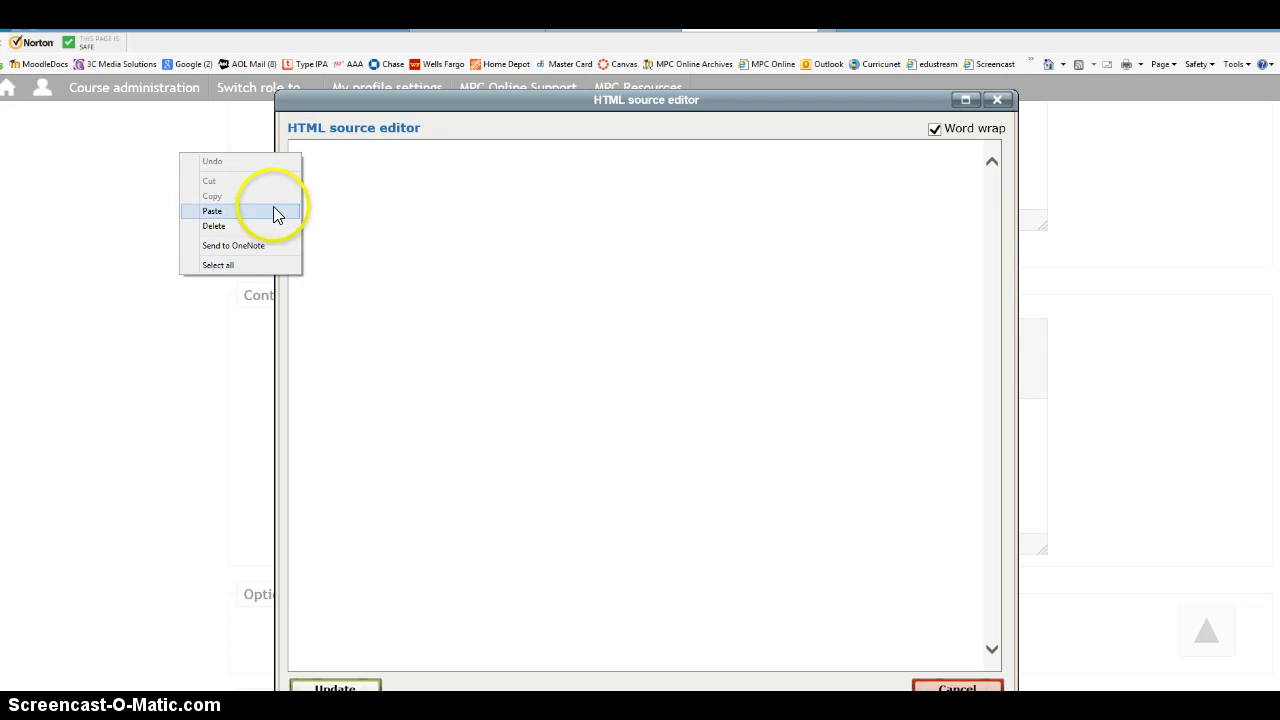
click(212, 211)
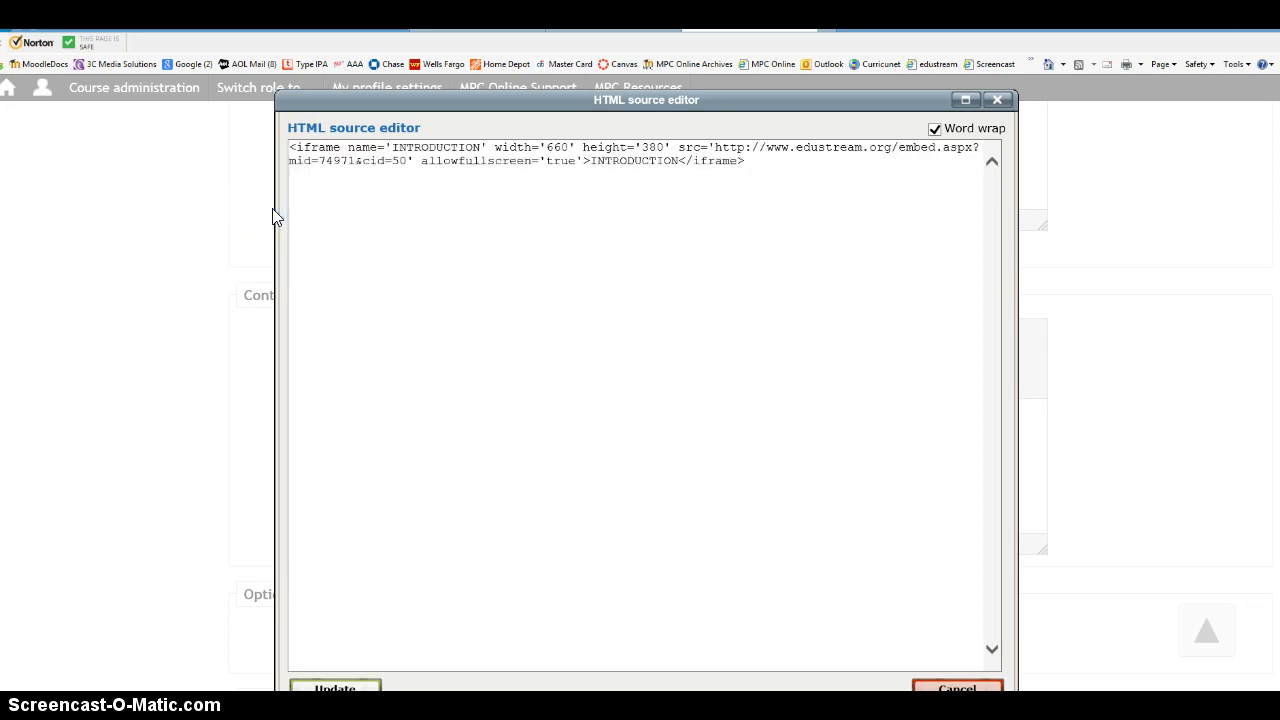
scroll(522, 345, down, 3)
click(338, 508)
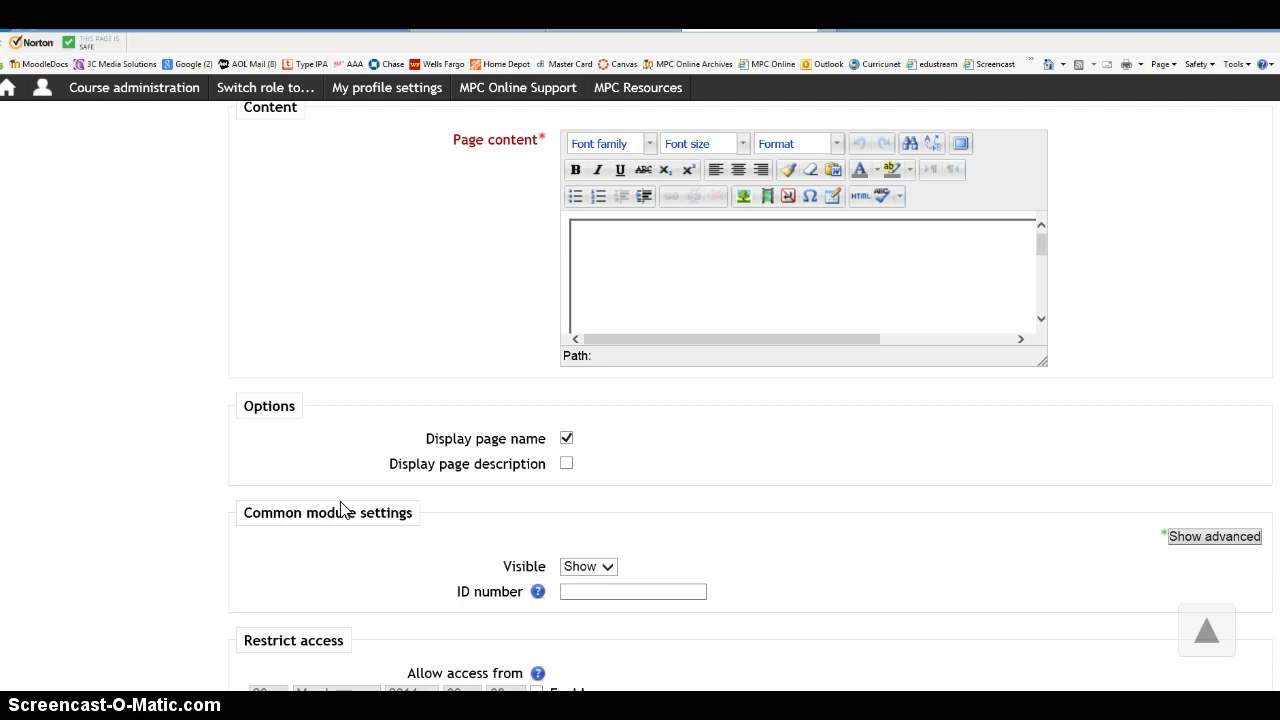
Step: Select the embedded INTRODUCTION video and scroll down to the save buttons
click(874, 343)
click(977, 300)
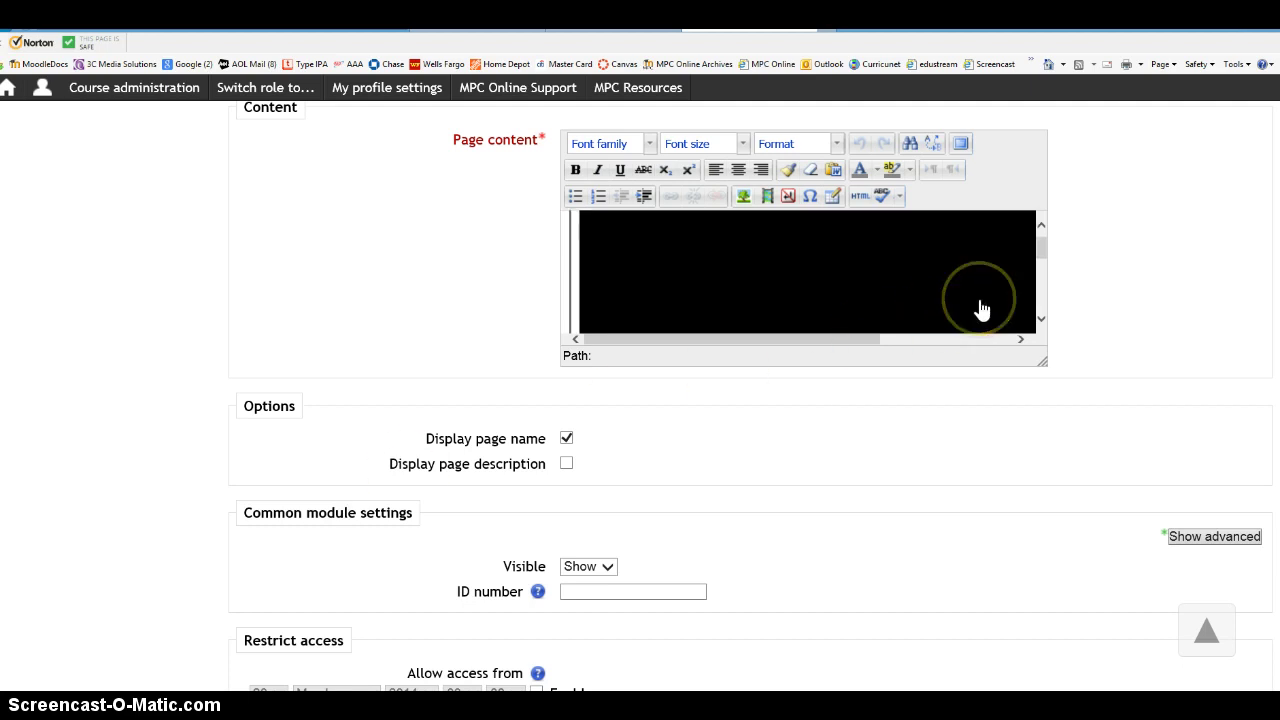
scroll(982, 310, down, 2)
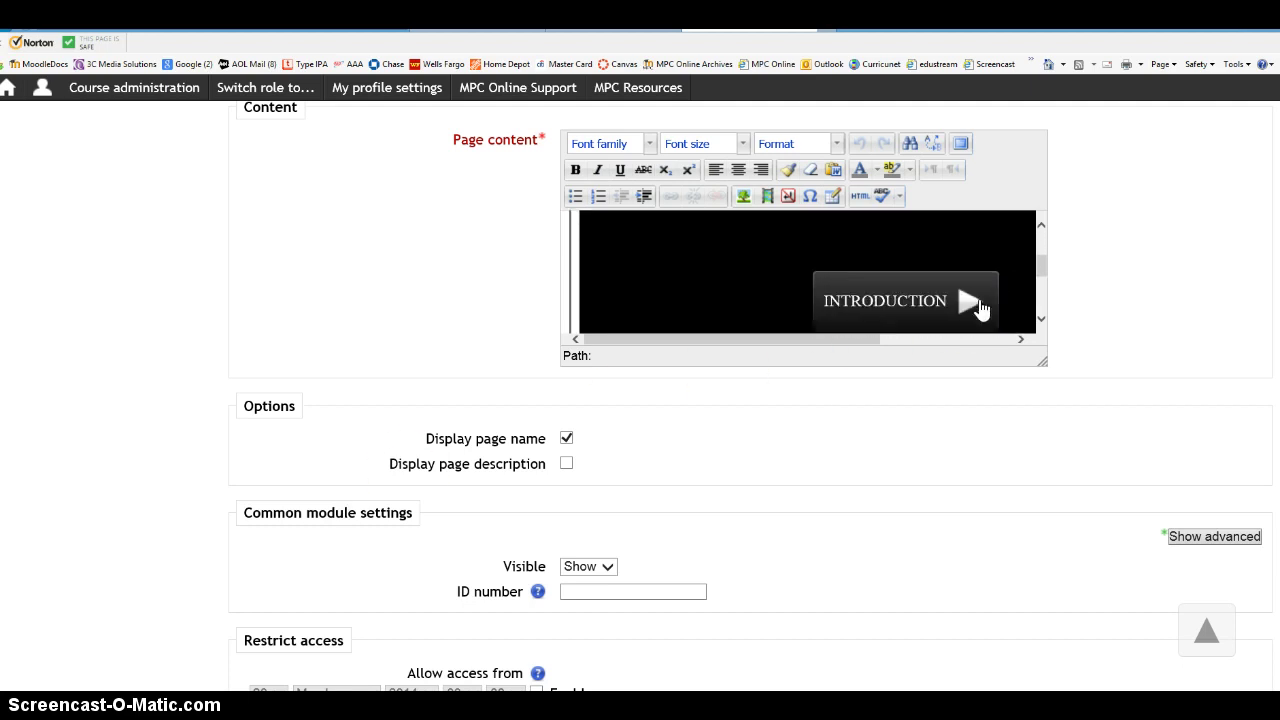
scroll(860, 450, down, 2)
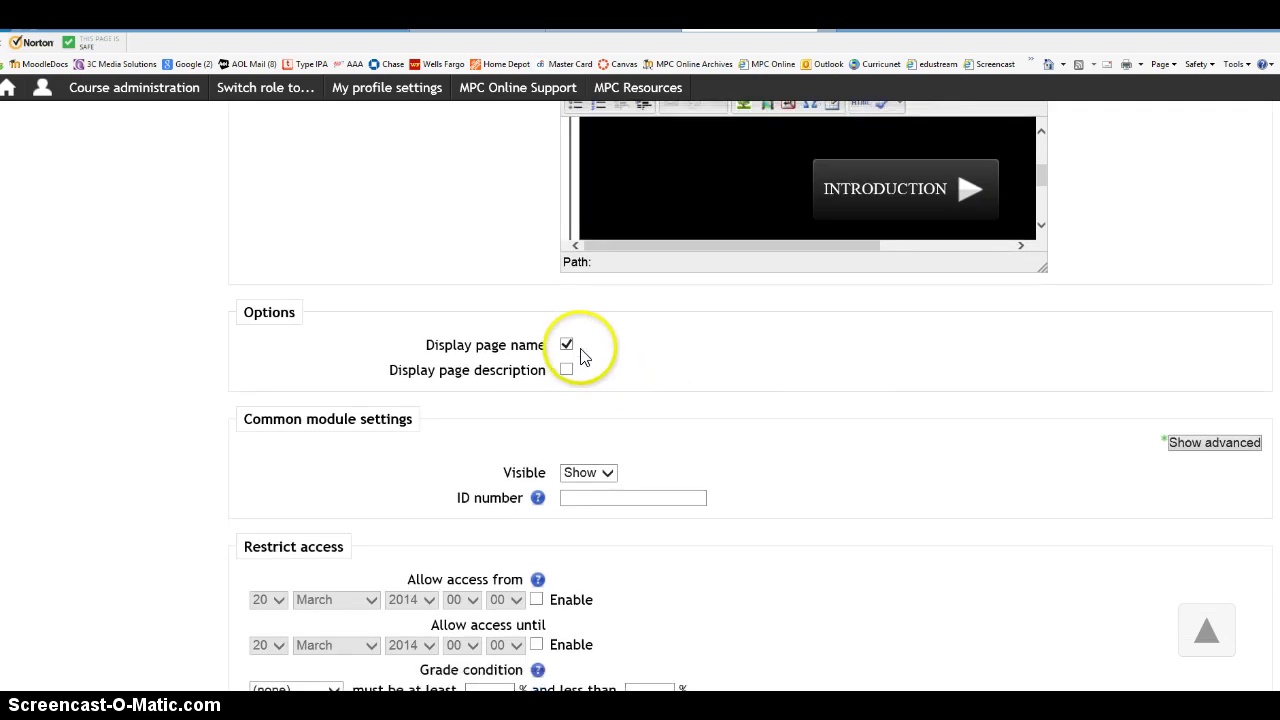
scroll(720, 440, down, 1)
scroll(674, 434, down, 3)
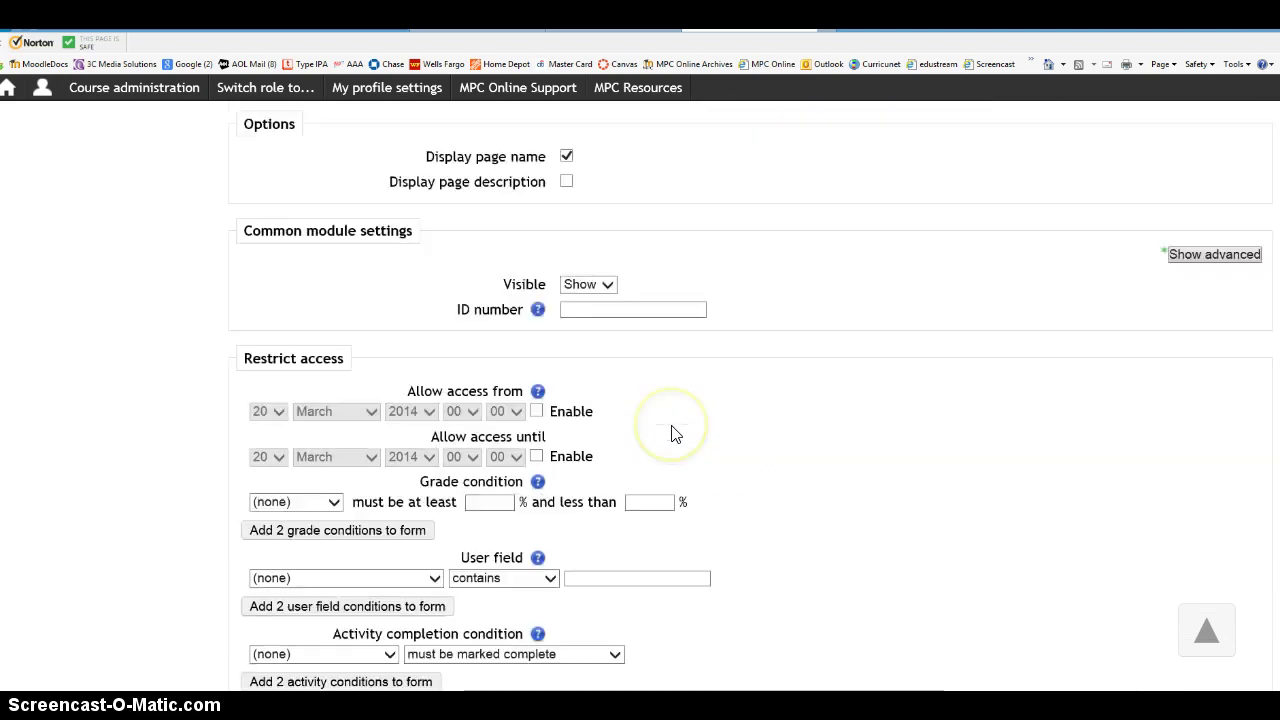
scroll(671, 432, down, 3)
scroll(608, 220, up, 2)
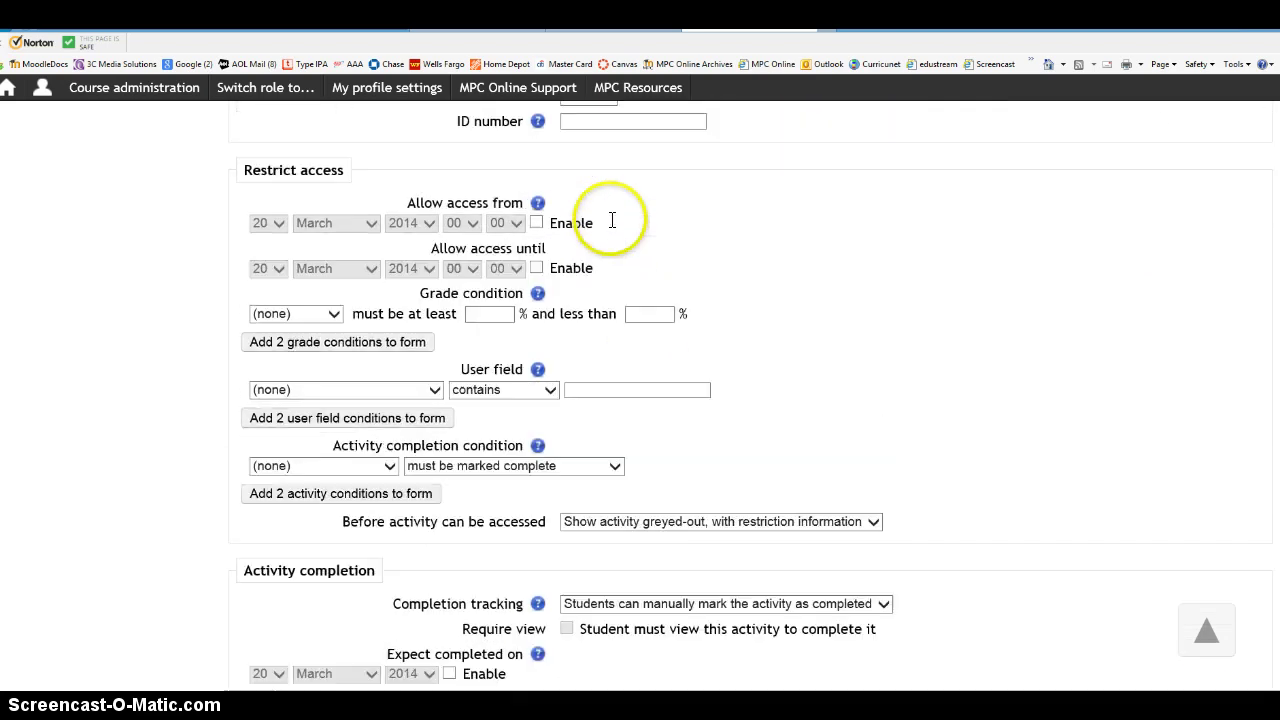
scroll(657, 457, down, 2)
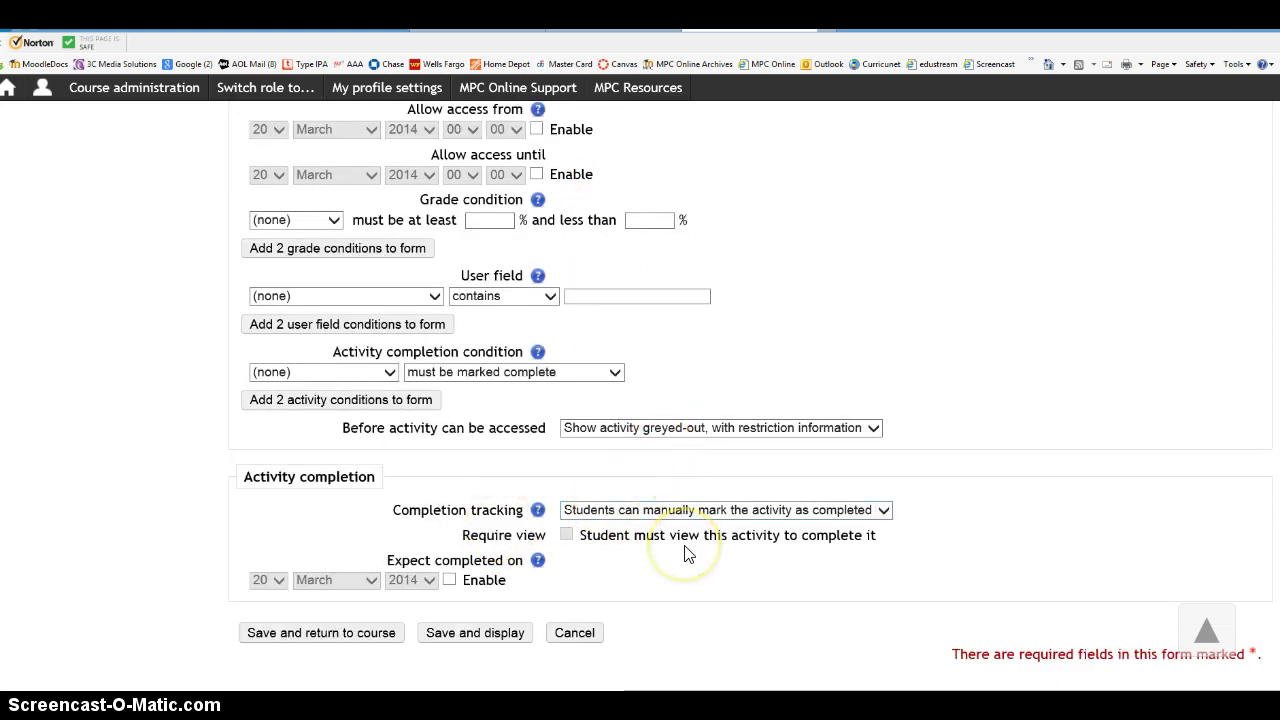
Step: Save and return to the course, then play the INTRODUCTION video and pause it at 00:07
click(362, 638)
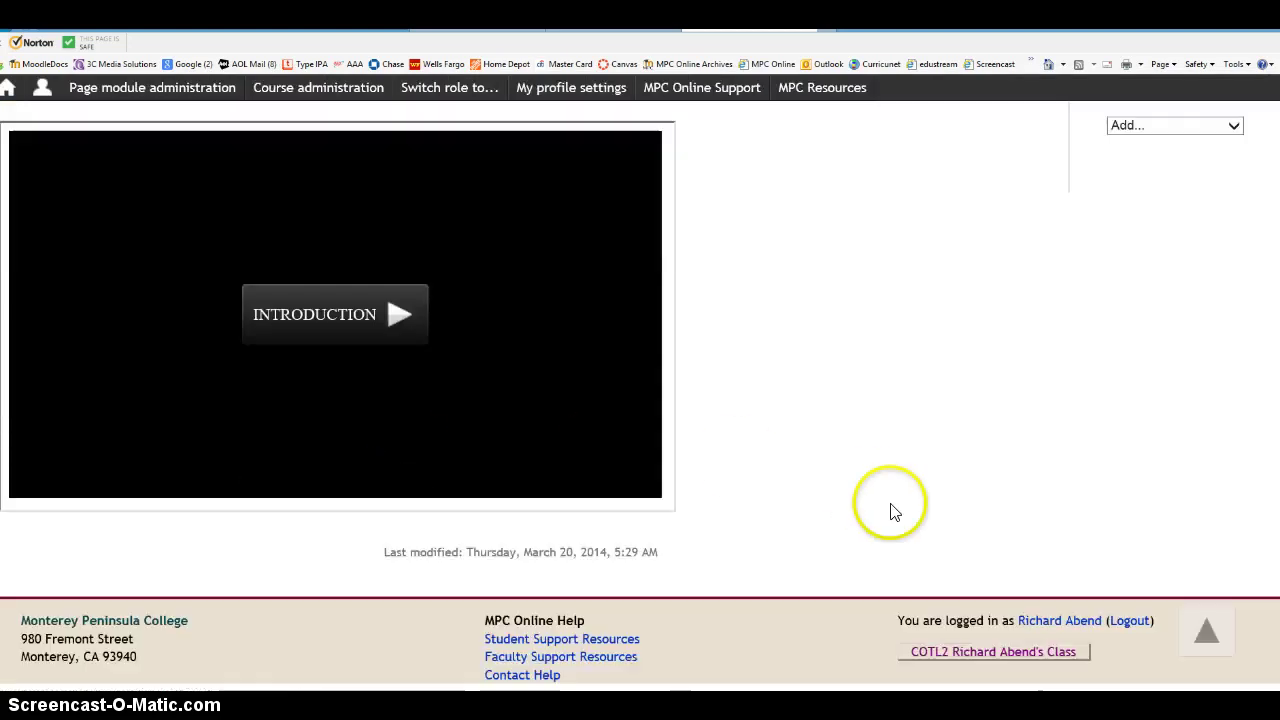
click(399, 318)
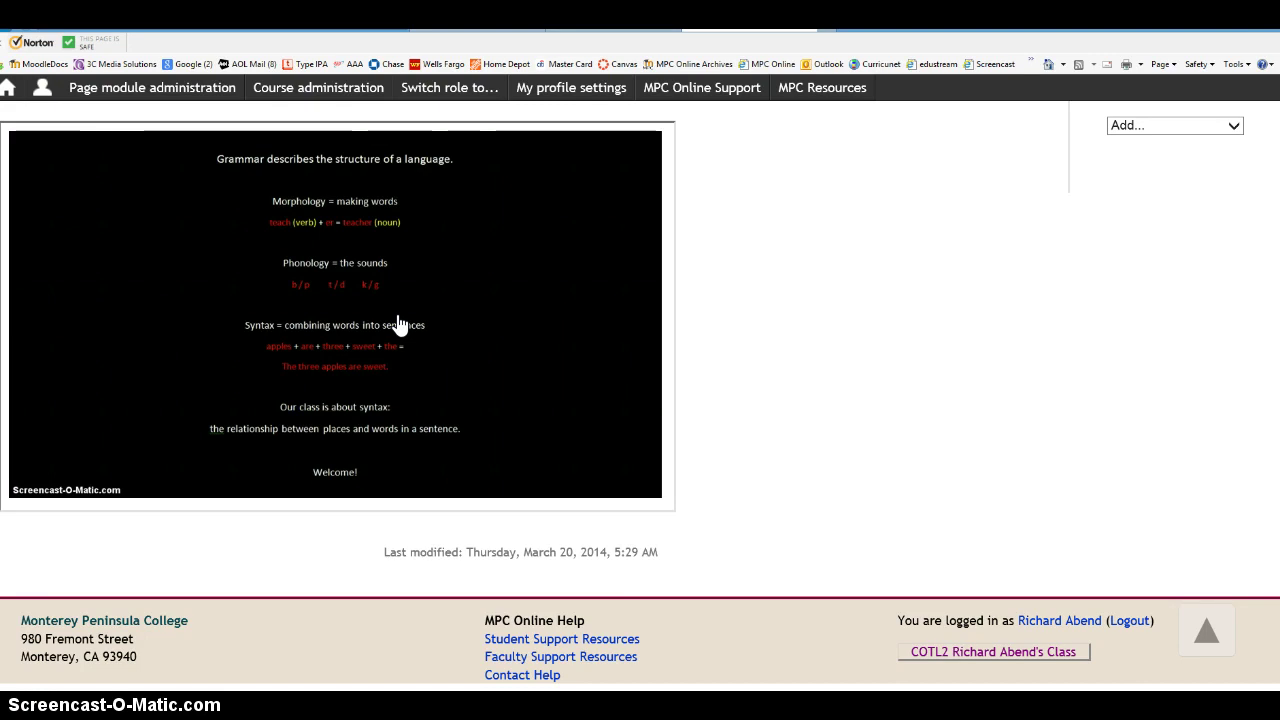
scroll(399, 325, up, 2)
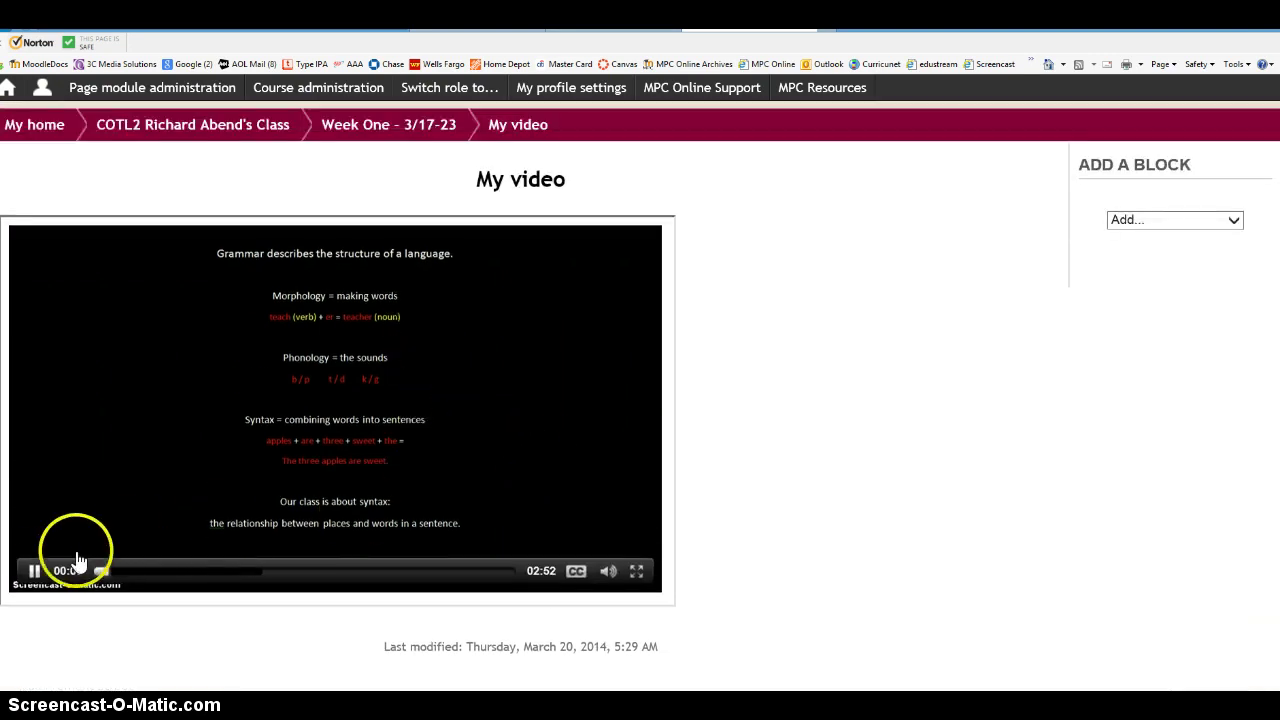
click(35, 572)
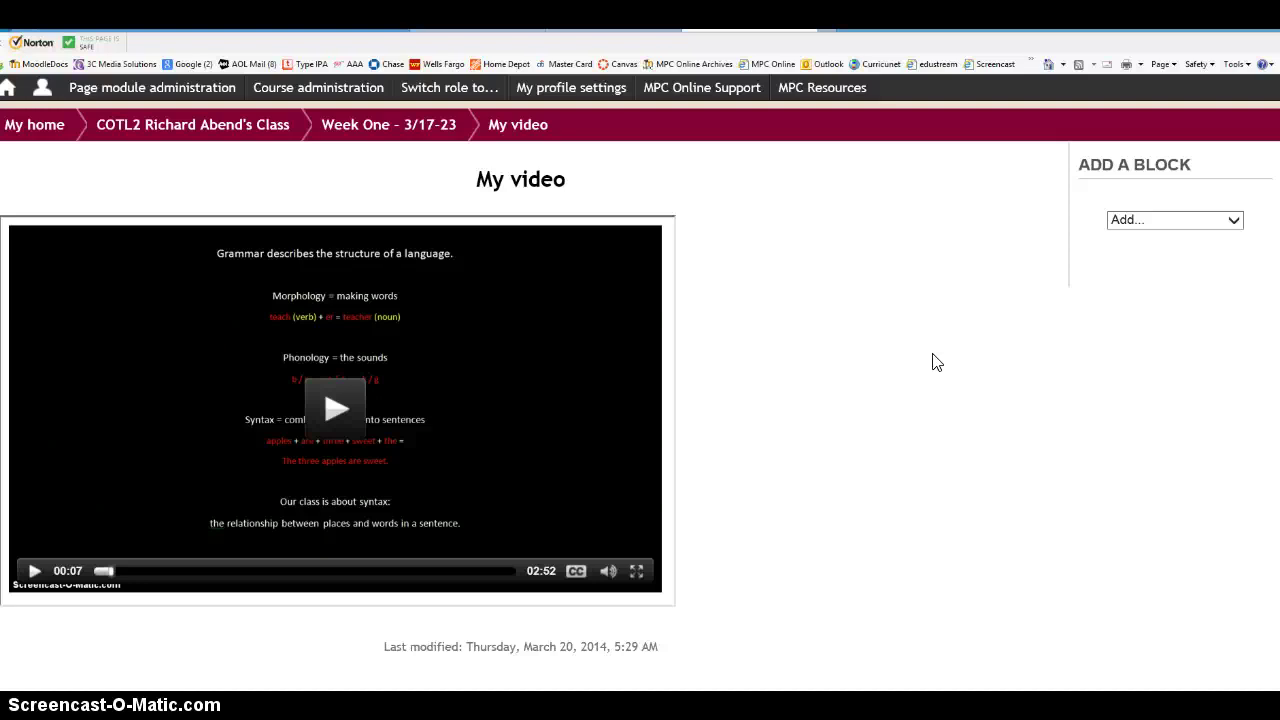
Step: Select English in the INTRODUCTION player's CC captions menu
mouse_move(580, 580)
click(568, 535)
scroll(540, 500, down, 2)
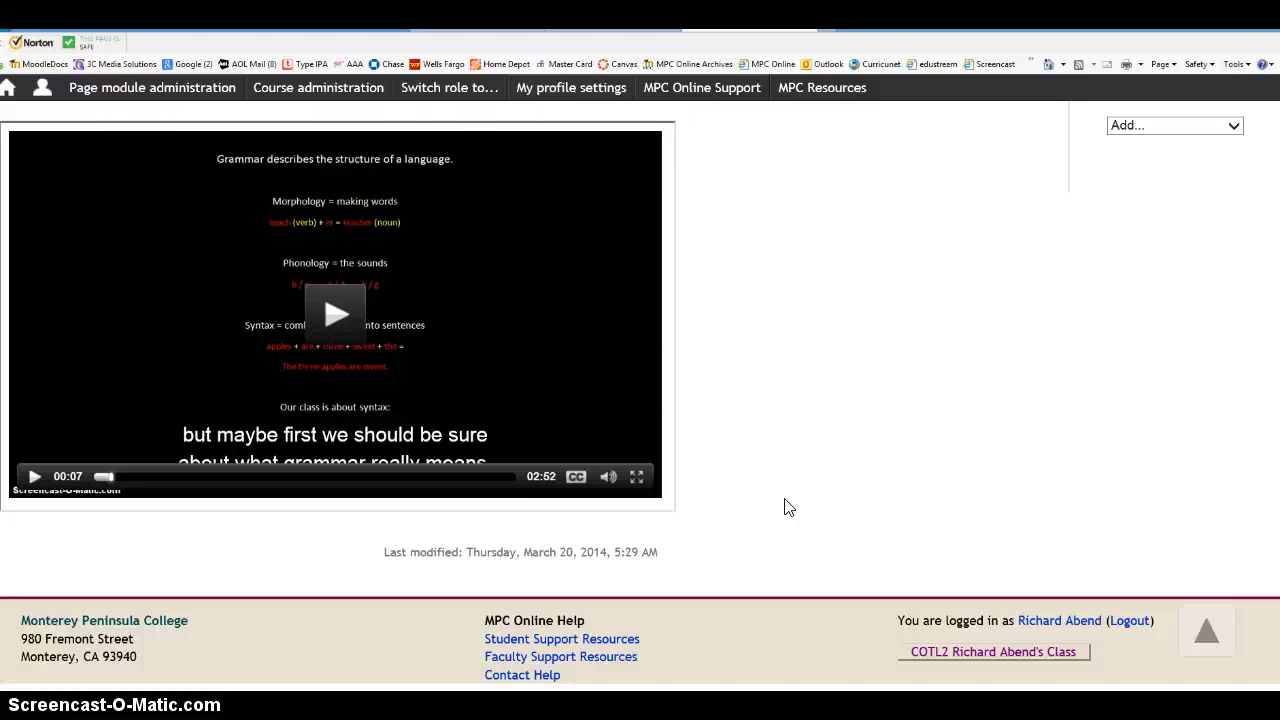
scroll(791, 486, up, 3)
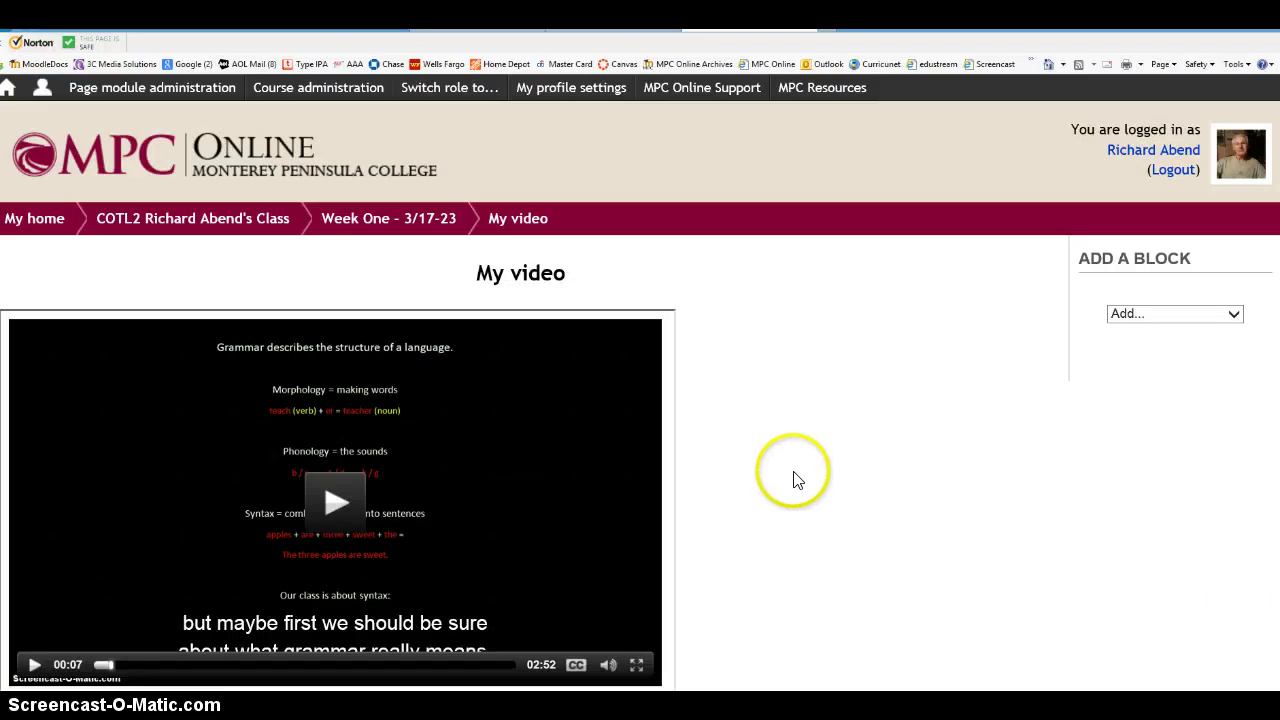
Step: Go back to the course page, turn editing off, and scroll to Week One's My video
click(265, 222)
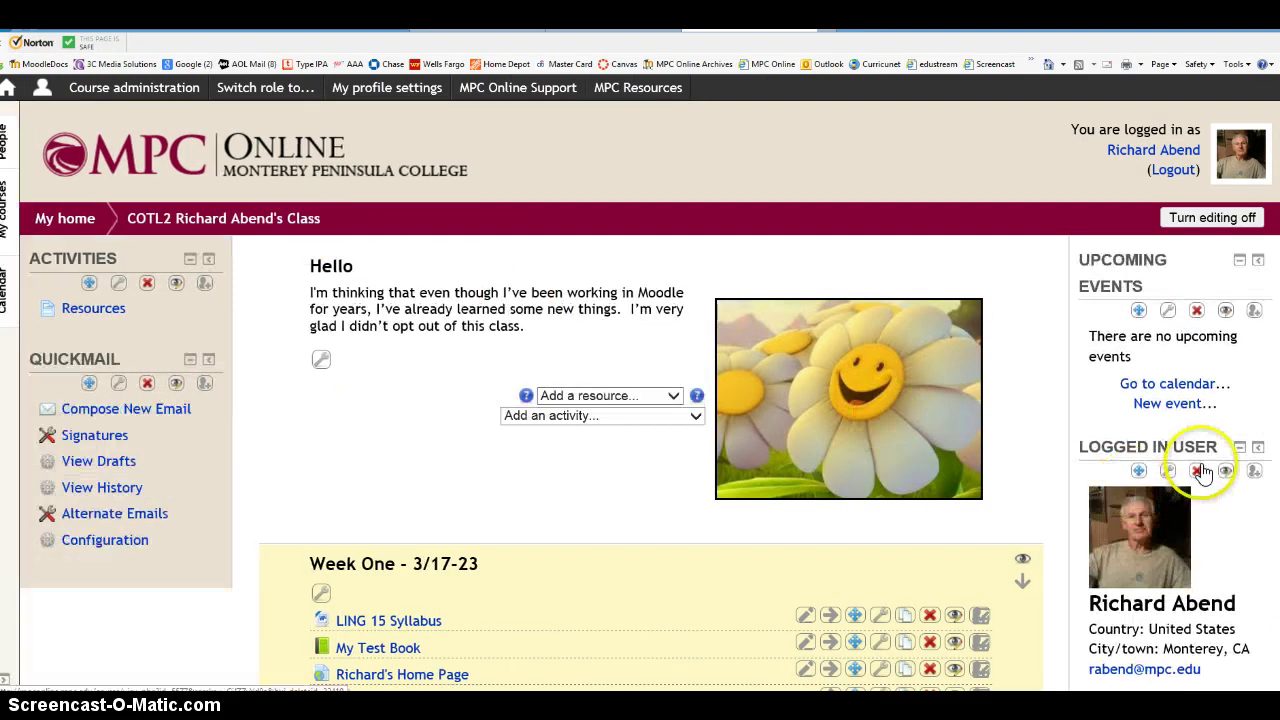
click(1207, 222)
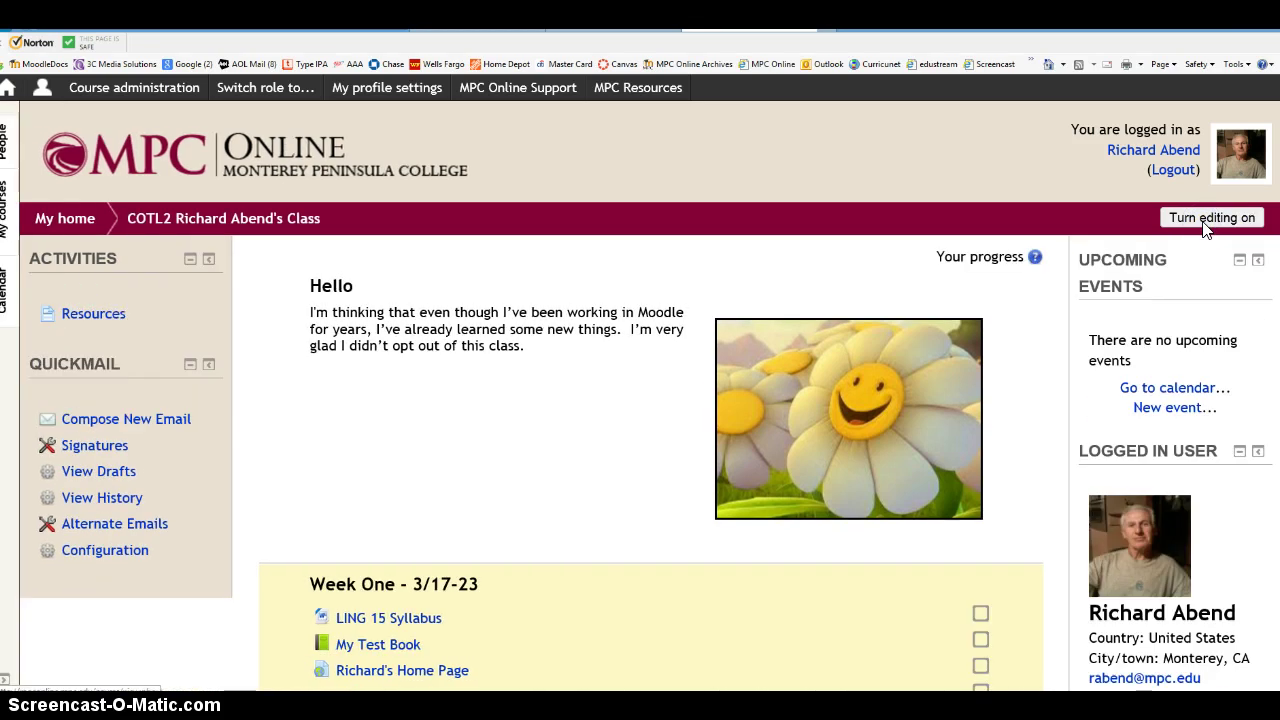
scroll(1160, 250, down, 3)
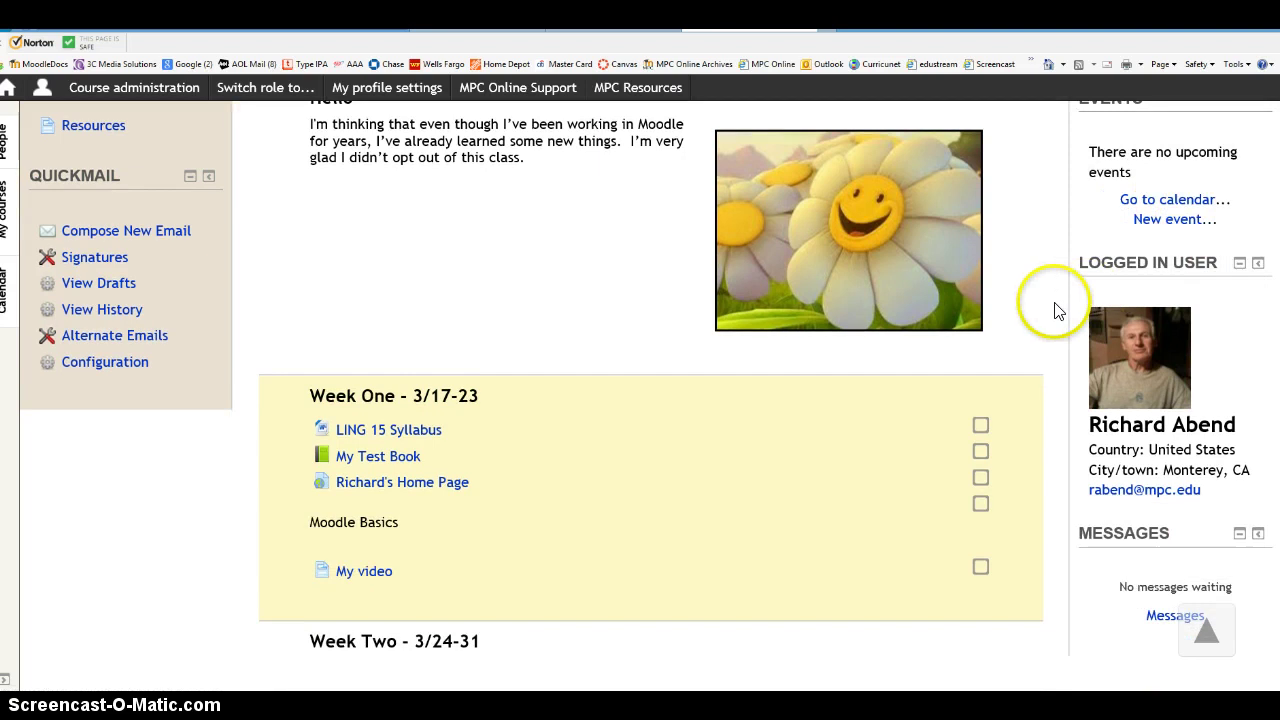